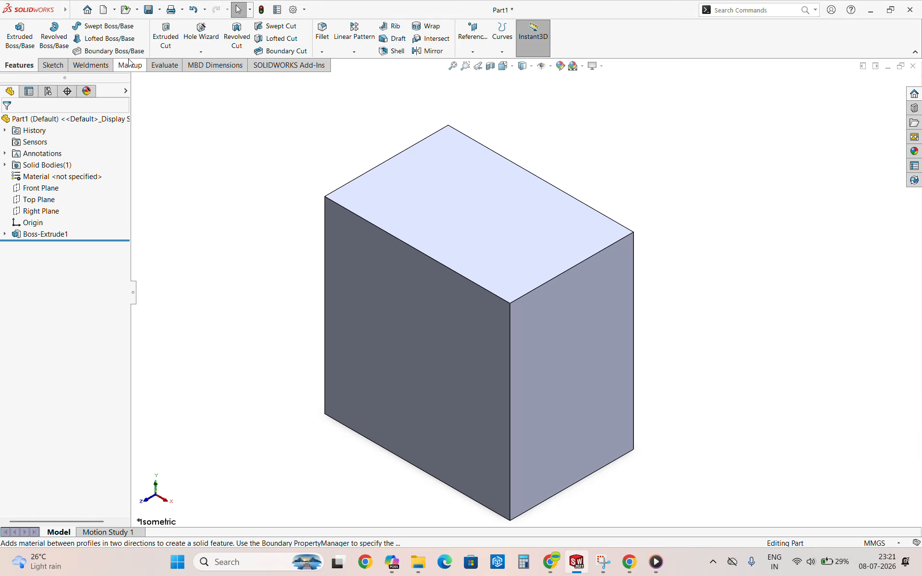
On the Front Plane, sketch a connected path: vertical line from the block's top edge, slanted line about 56 mm long, horizontal line to the right edge.
left_click(53, 68)
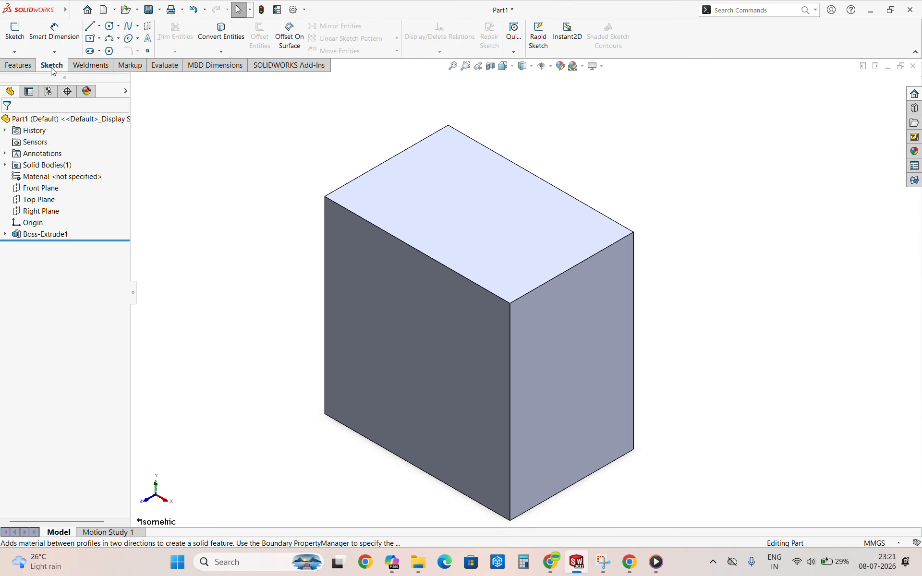
left_click(15, 32)
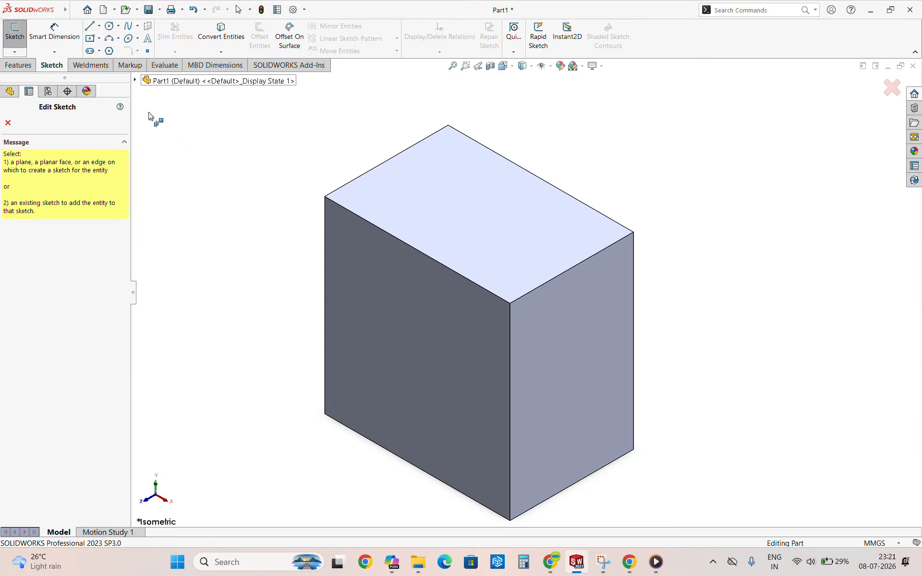
left_click(135, 81)
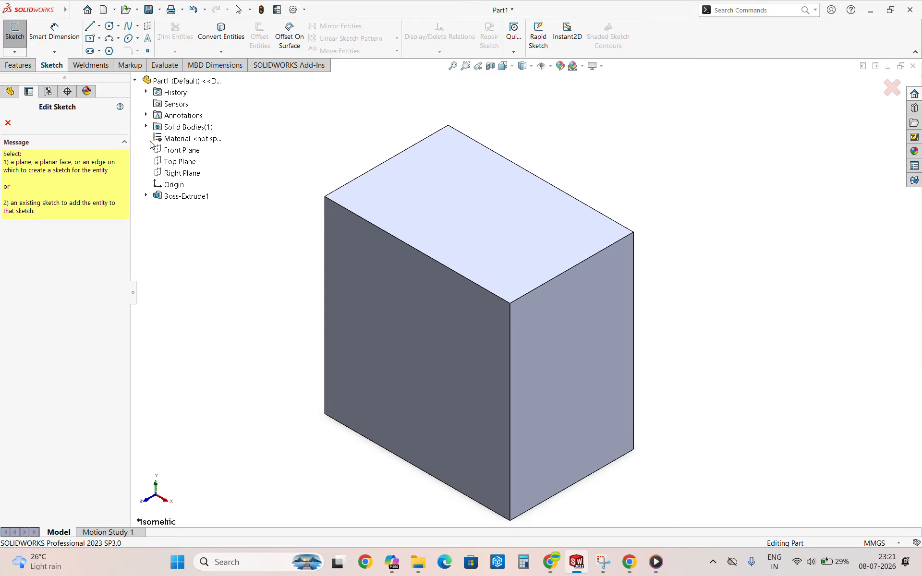
left_click(187, 152)
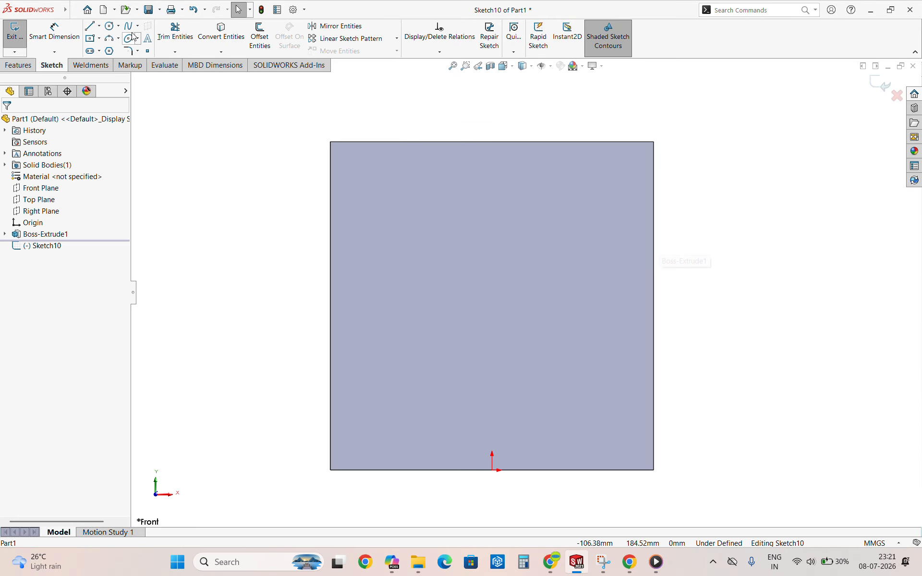
left_click(91, 28)
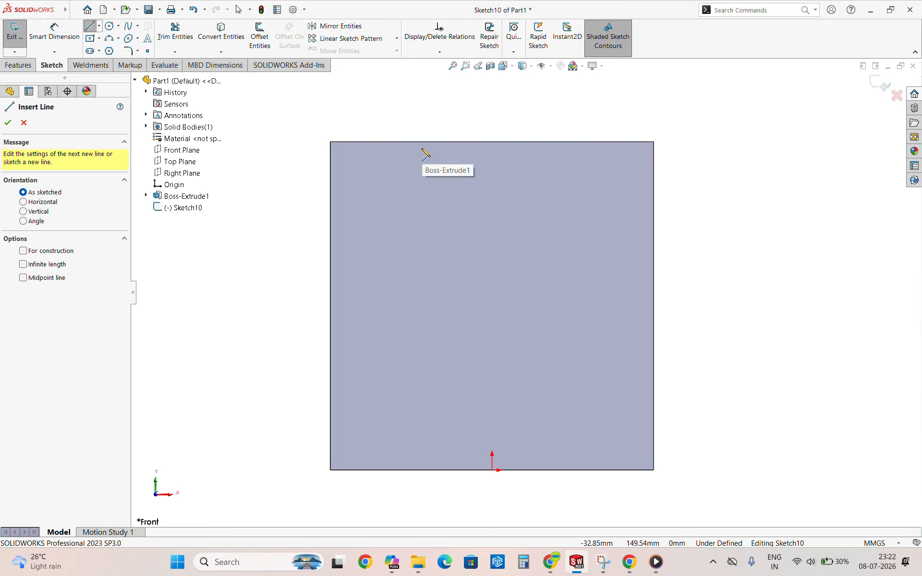
left_click(421, 142)
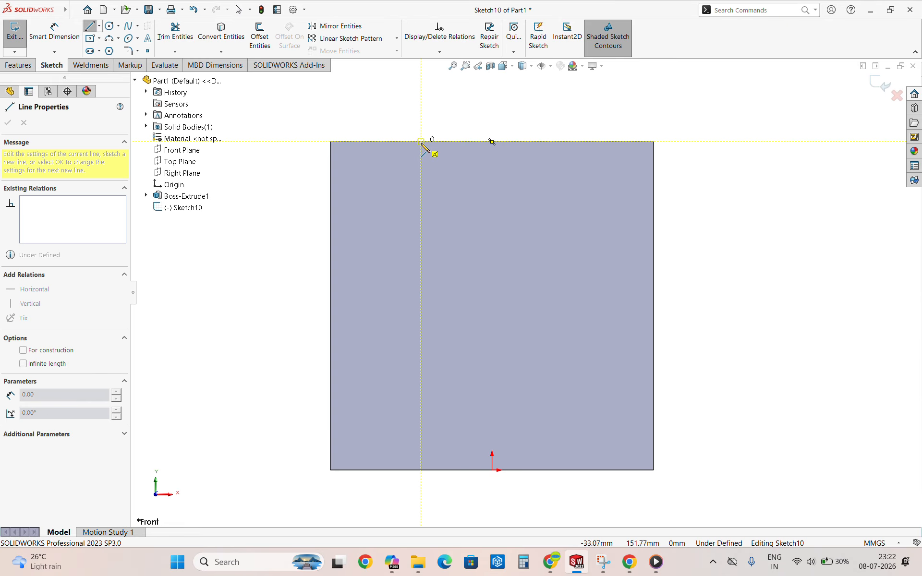
left_click(421, 279)
left_click(491, 376)
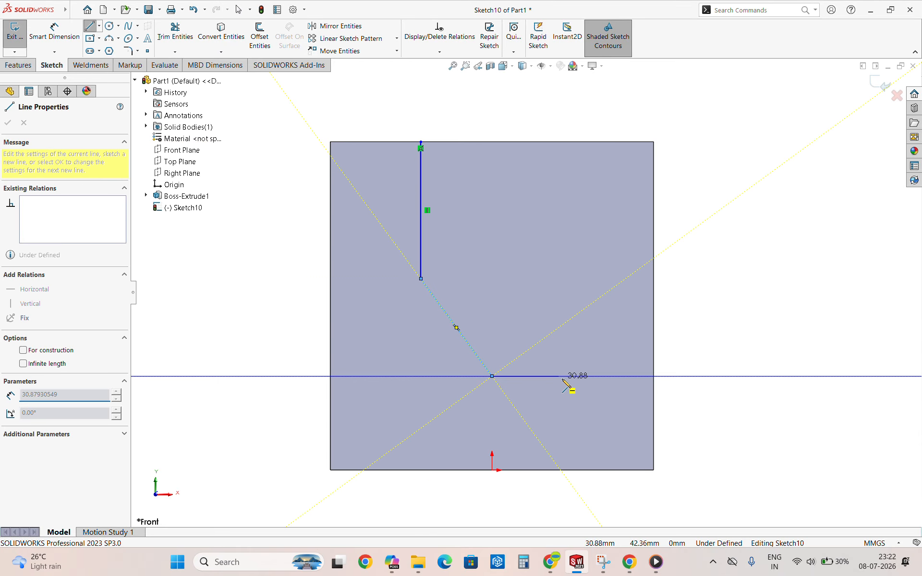
left_click(654, 376)
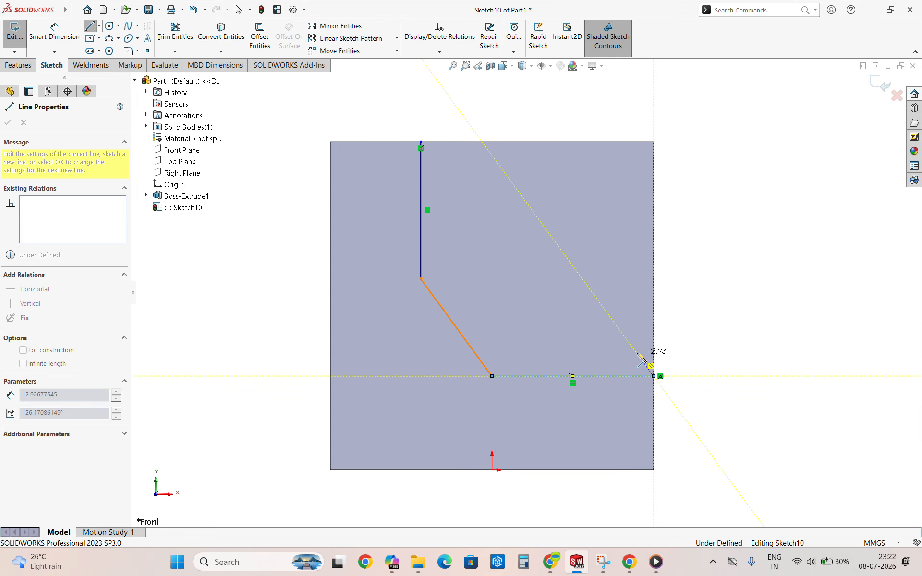
key("Escape")
Round both corners of the path with 30 mm sketch fillets and exit the sketch.
left_click(129, 51)
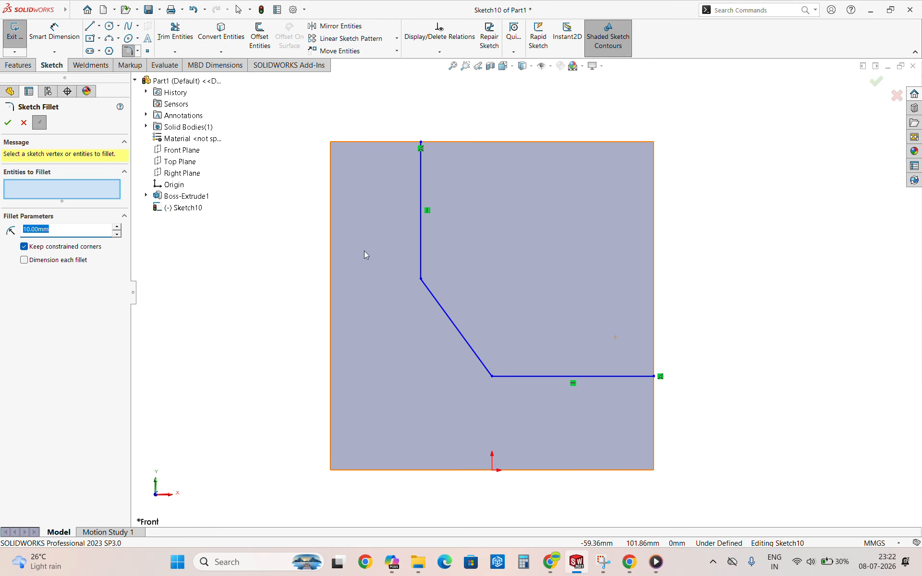
left_click(421, 279)
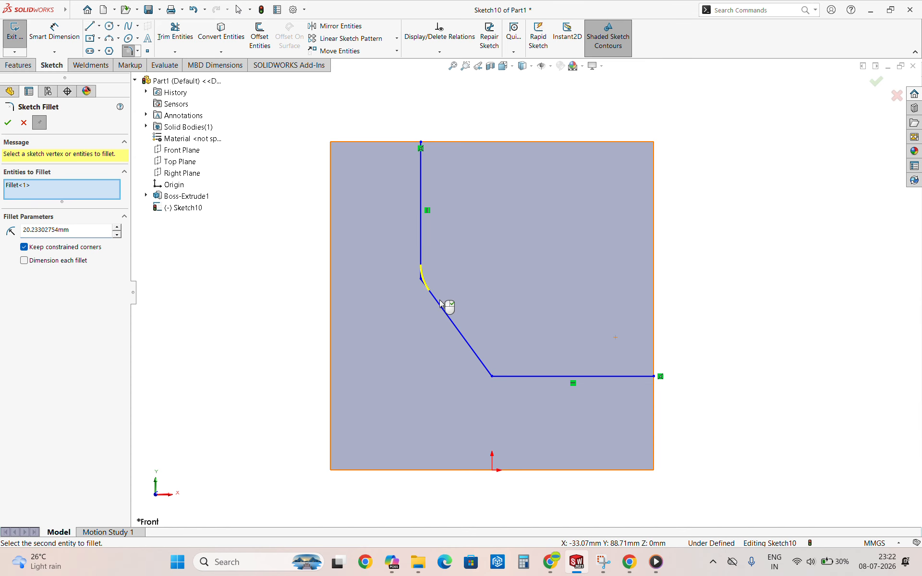
left_click(492, 377)
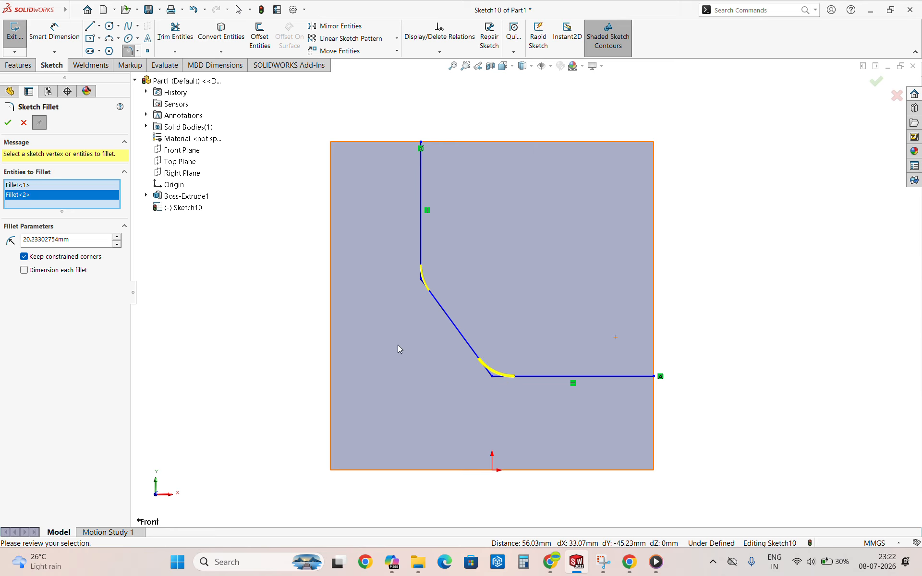
double_click(92, 239)
type("30")
key("Return")
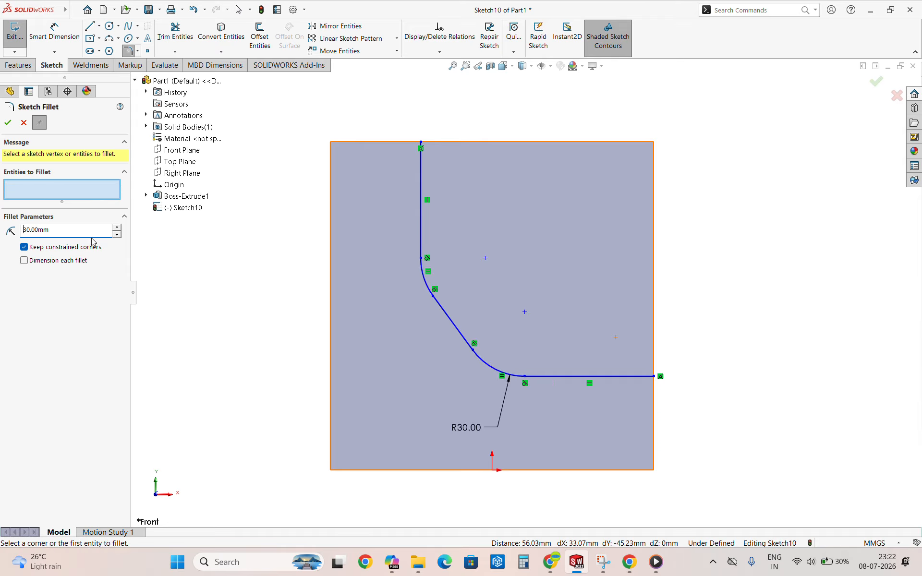
left_click(8, 123)
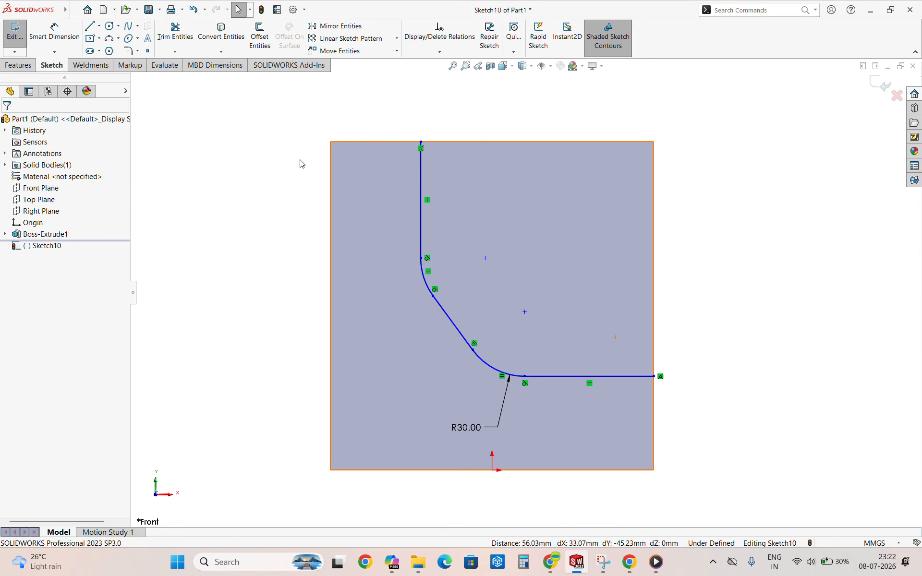
left_click(885, 84)
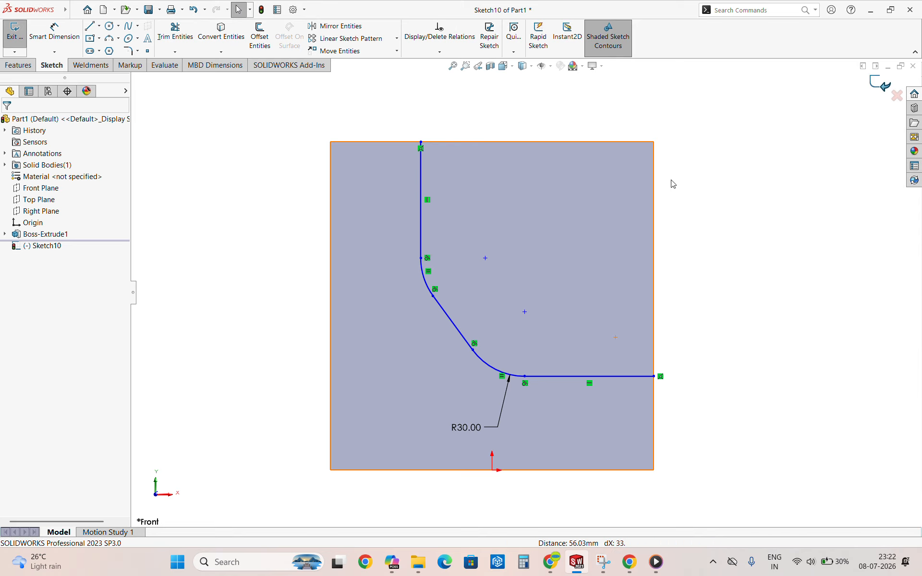
On the block's top face, sketch a 5-sided polygon centred on the path's upper endpoint, with an inscribed circle about 19.6 mm in diameter.
mouse_move(662, 177)
middle_mouse_down()
mouse_move(712, 258)
mouse_move(386, 207)
middle_mouse_up()
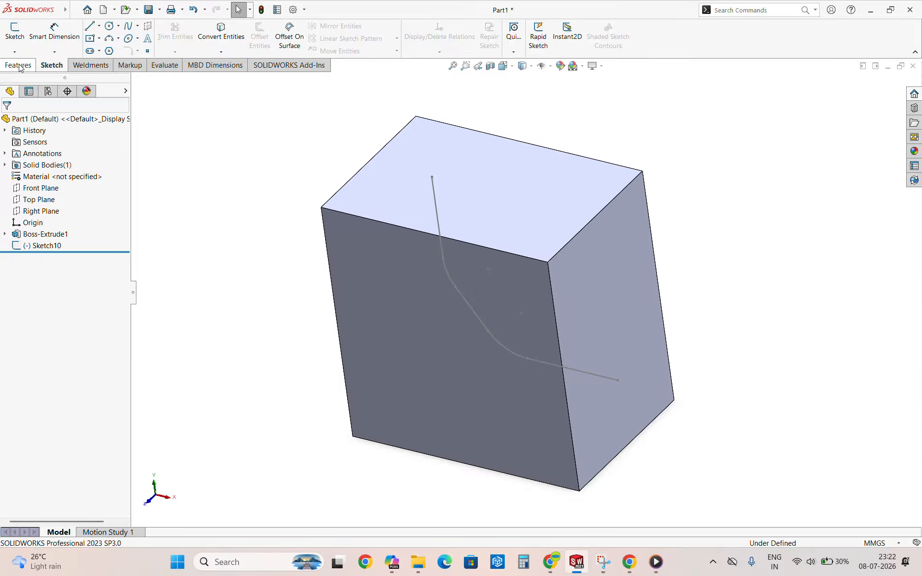
left_click(19, 65)
left_click(53, 65)
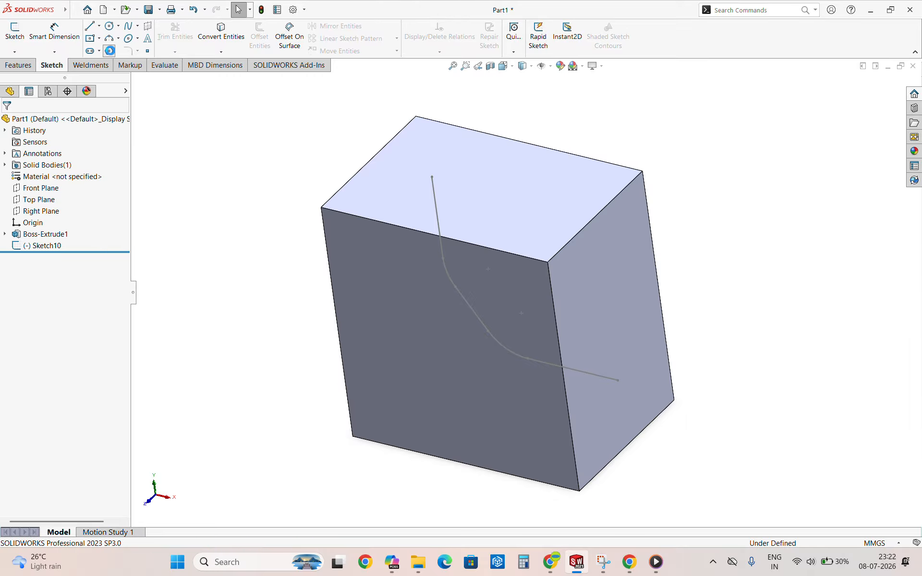
left_click(15, 32)
left_click(555, 223)
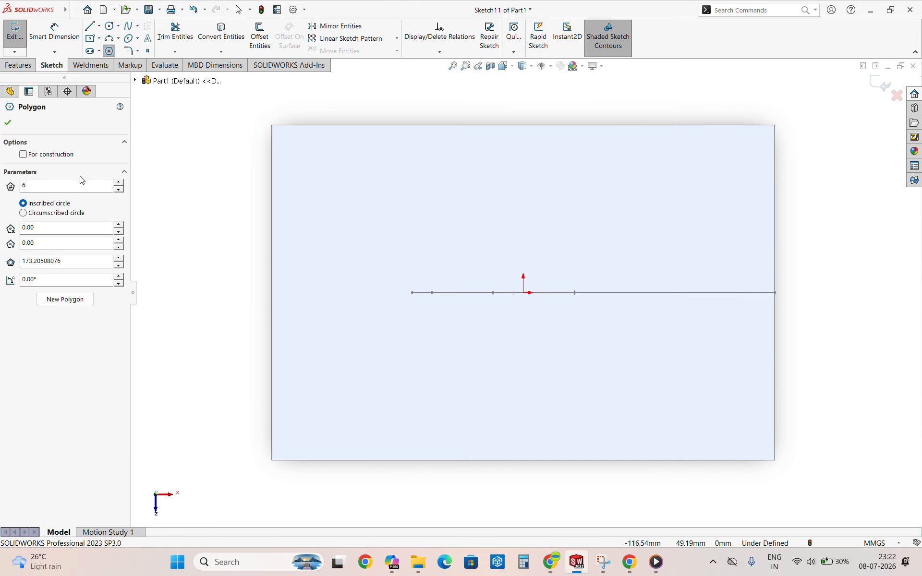
left_click(62, 186)
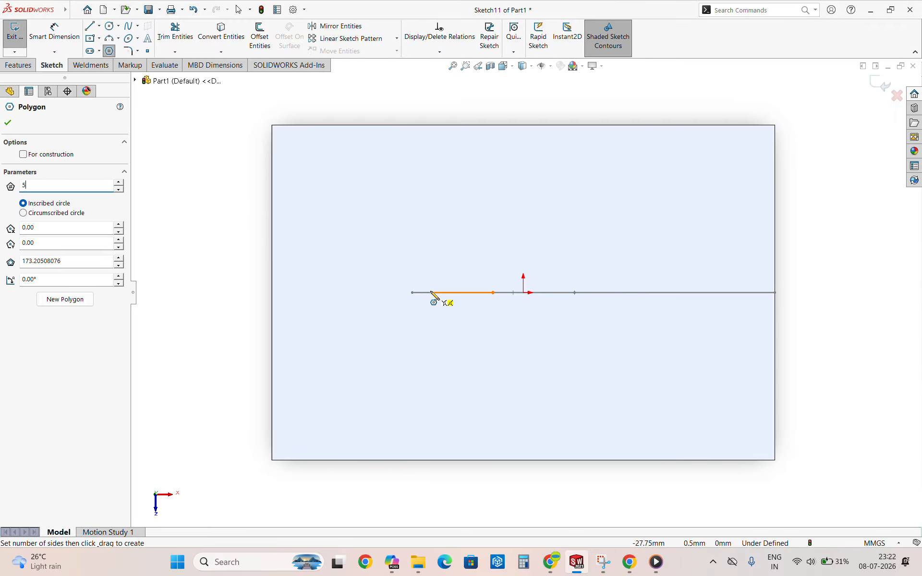
left_click(412, 293)
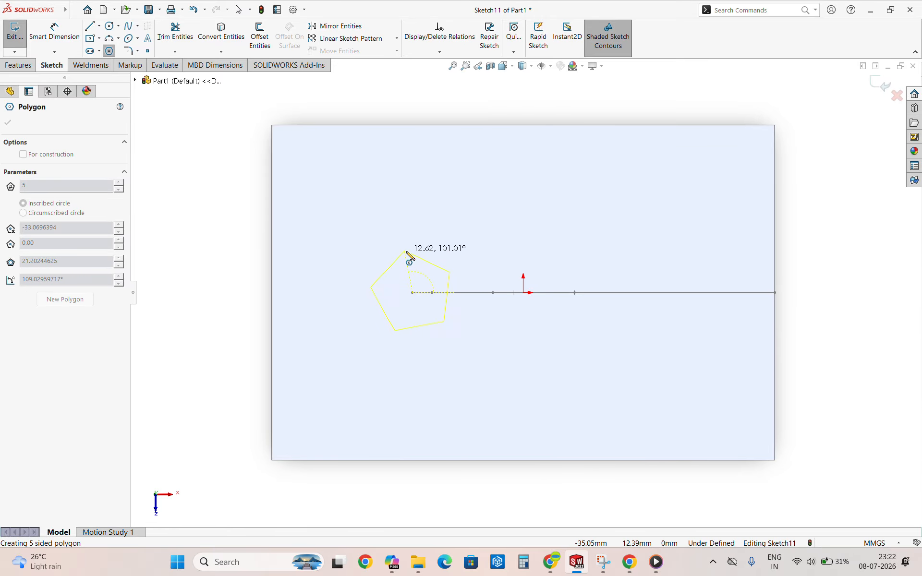
left_click(412, 252)
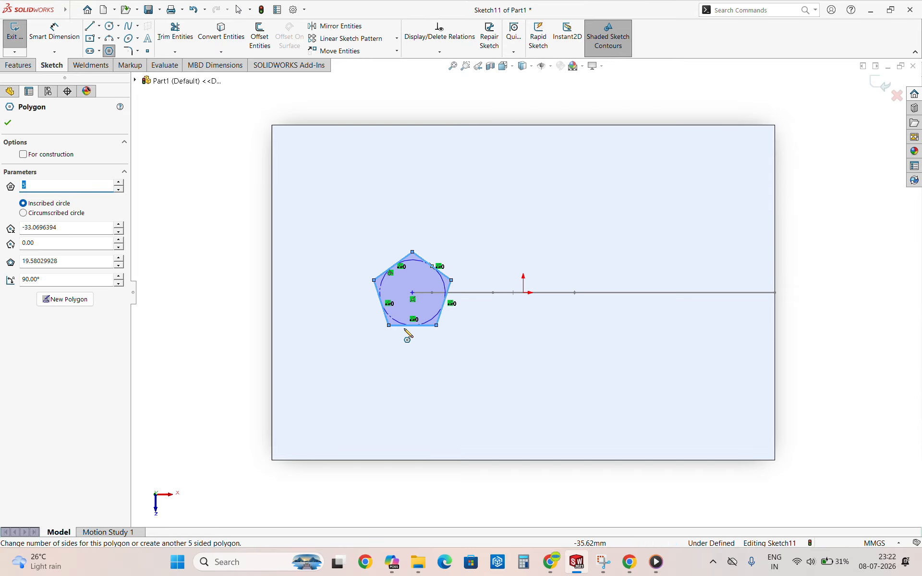
key("Escape")
Make the pentagon's lower side horizontal and exit the sketch.
left_click(403, 327)
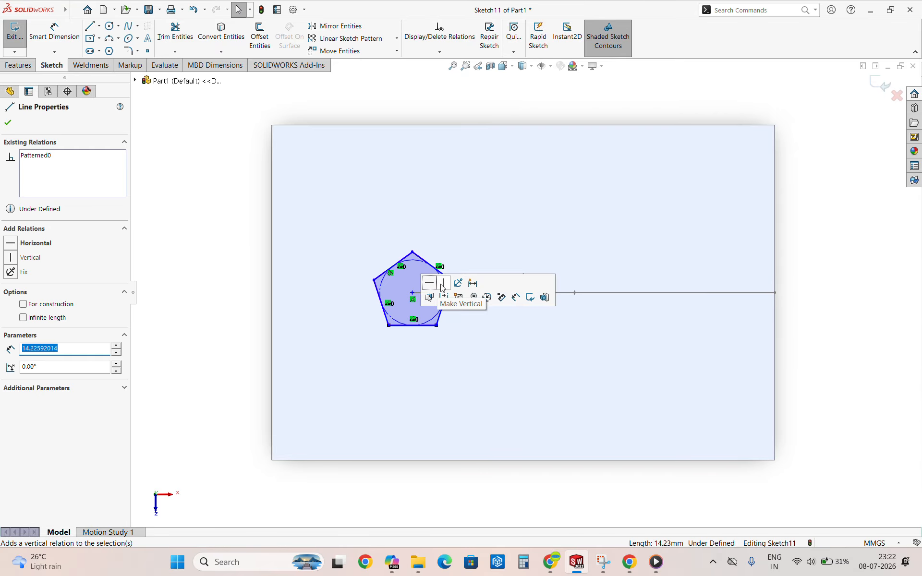
left_click(429, 283)
left_click(482, 232)
scroll(530, 283, "up", 2)
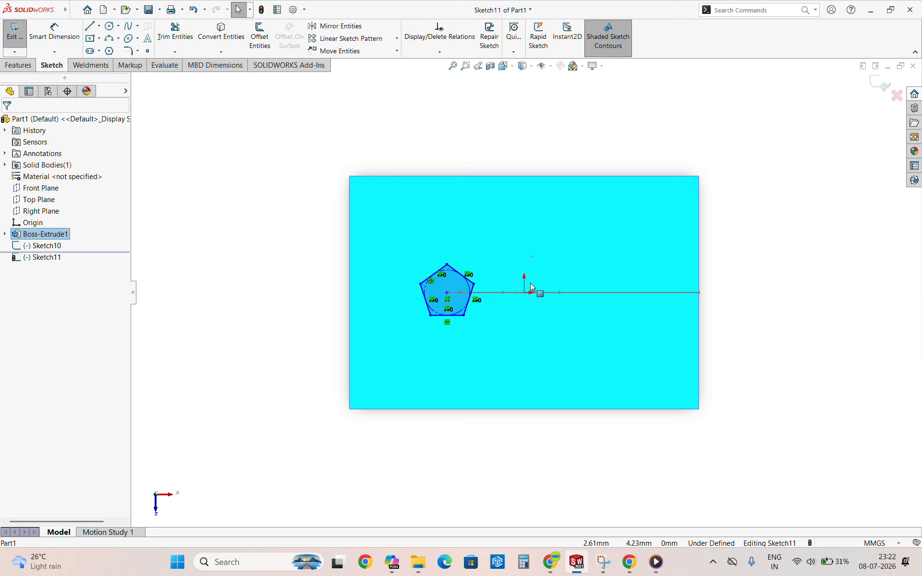
mouse_move(867, 302)
middle_mouse_down()
mouse_move(640, 310)
mouse_move(765, 138)
middle_mouse_up()
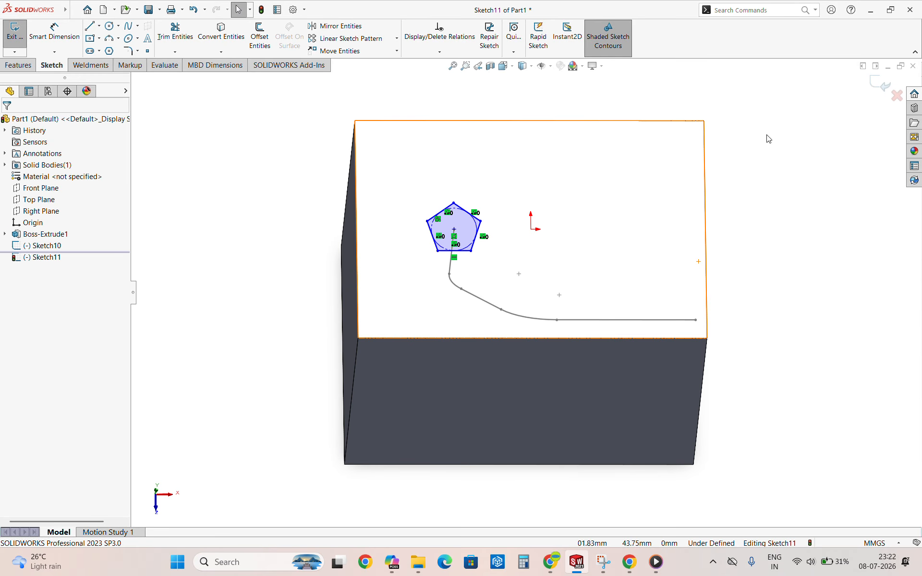
left_click(878, 85)
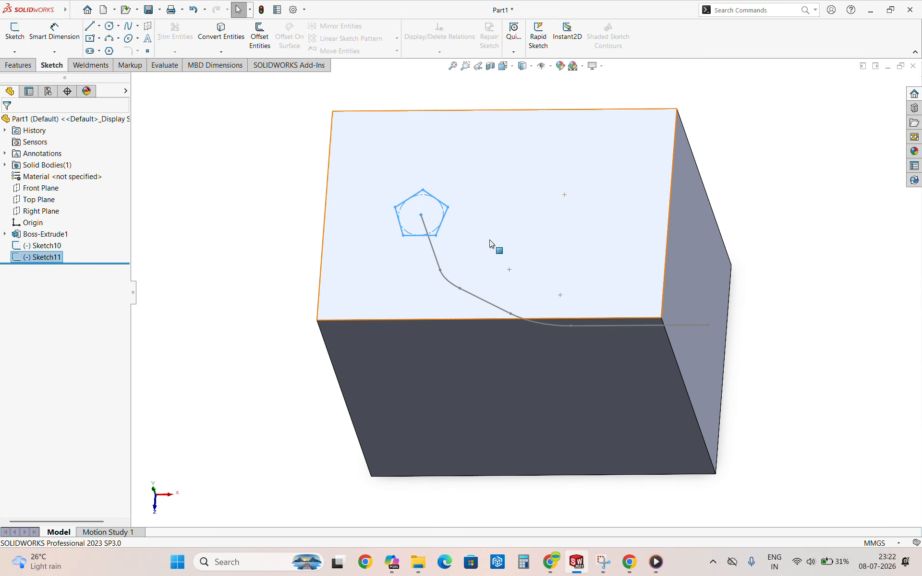
Create a swept cut through the block, using the pentagon as the sketch profile and the filleted line chain as the path.
scroll(422, 278, "up", 1)
mouse_move(422, 281)
middle_mouse_down()
mouse_move(424, 224)
mouse_move(438, 215)
middle_mouse_up()
left_click(209, 142)
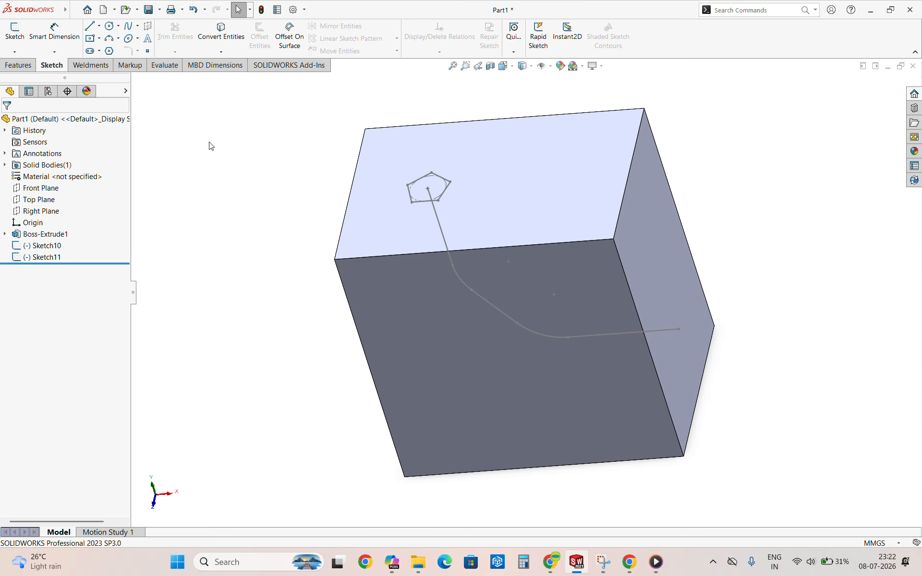
left_click(19, 65)
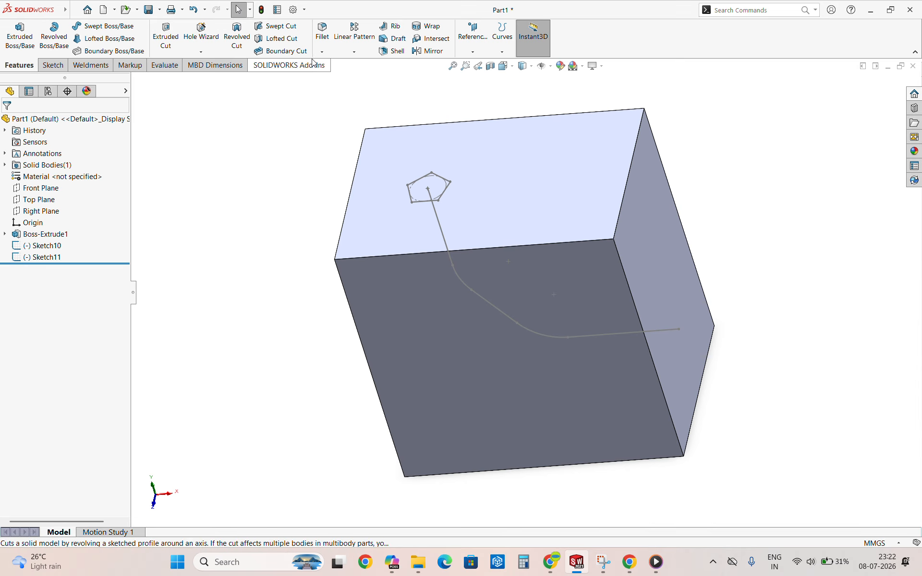
left_click(277, 28)
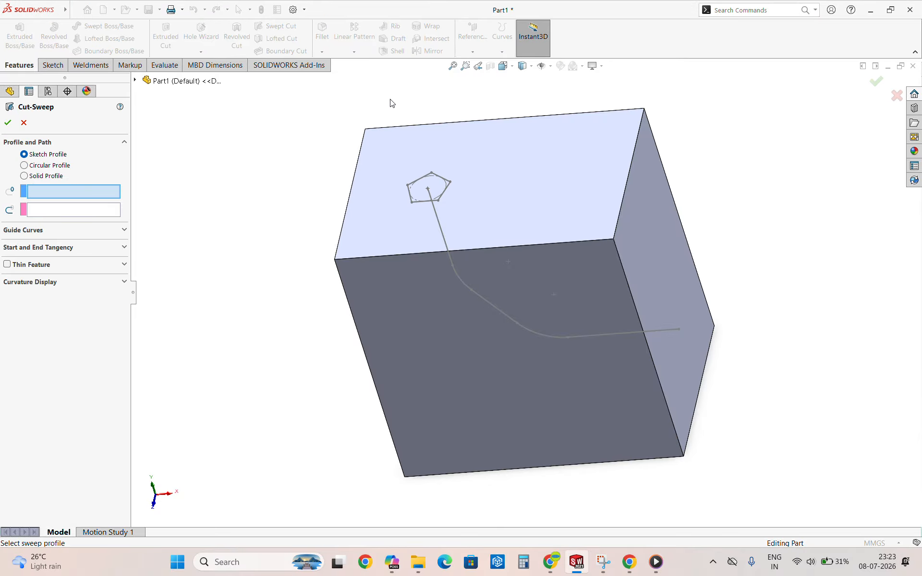
scroll(466, 226, "down", 1)
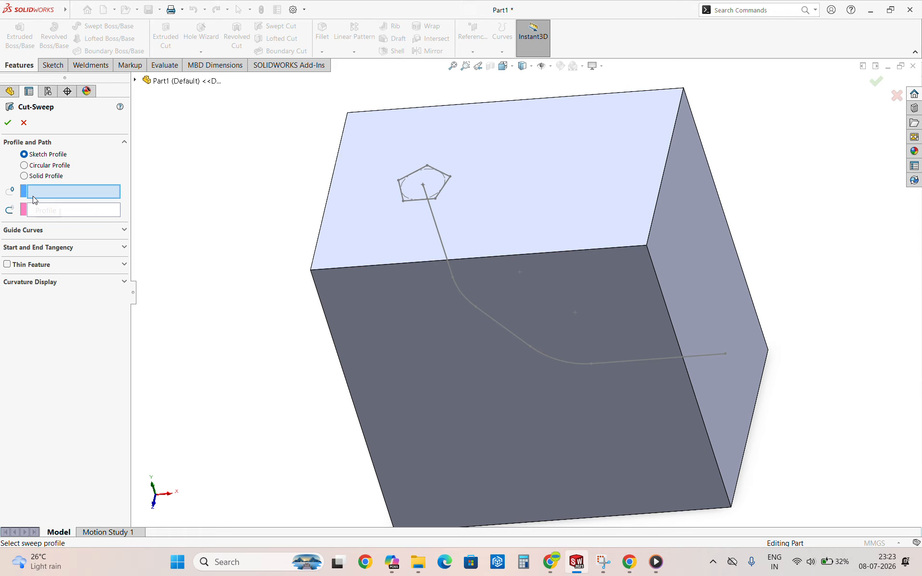
left_click(401, 201)
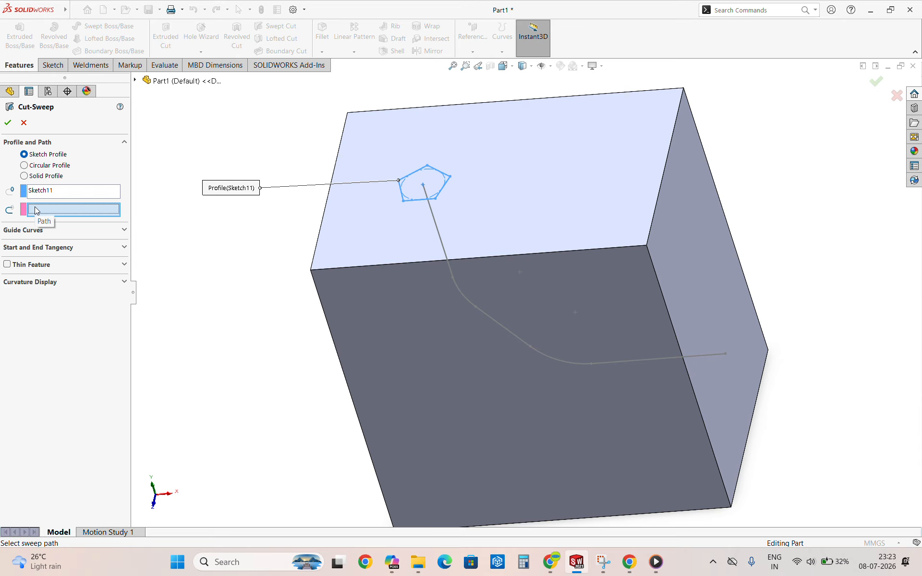
left_click(434, 212)
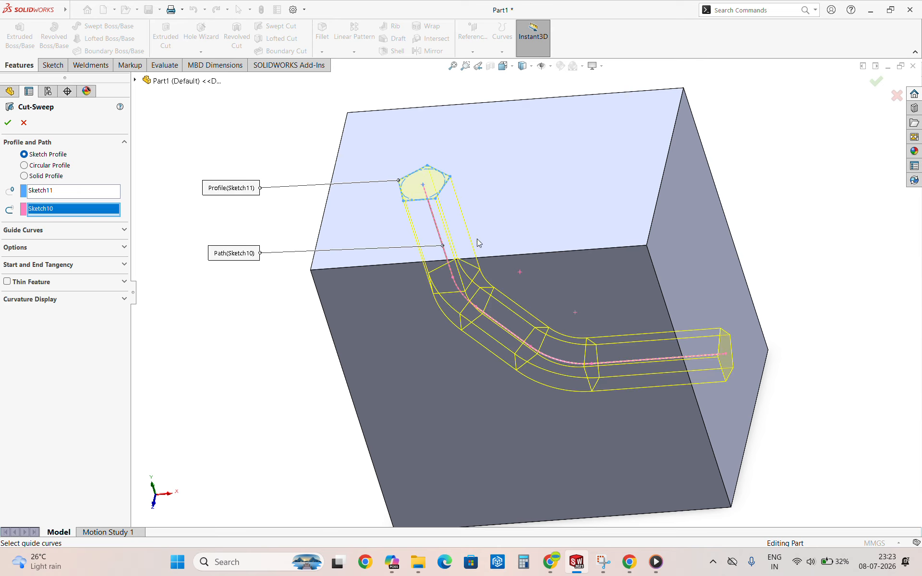
middle_click_drag(479, 243, 547, 310)
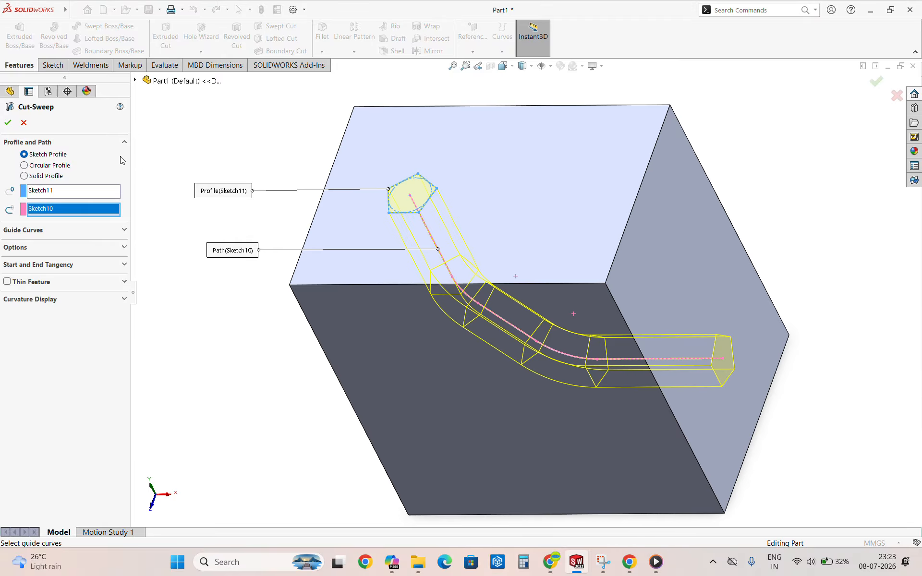
left_click(7, 125)
Section the block at the Front Plane, inspect the pentagonal channel inside, and turn the section view off.
middle_click_drag(334, 165, 635, 190)
left_click(490, 66)
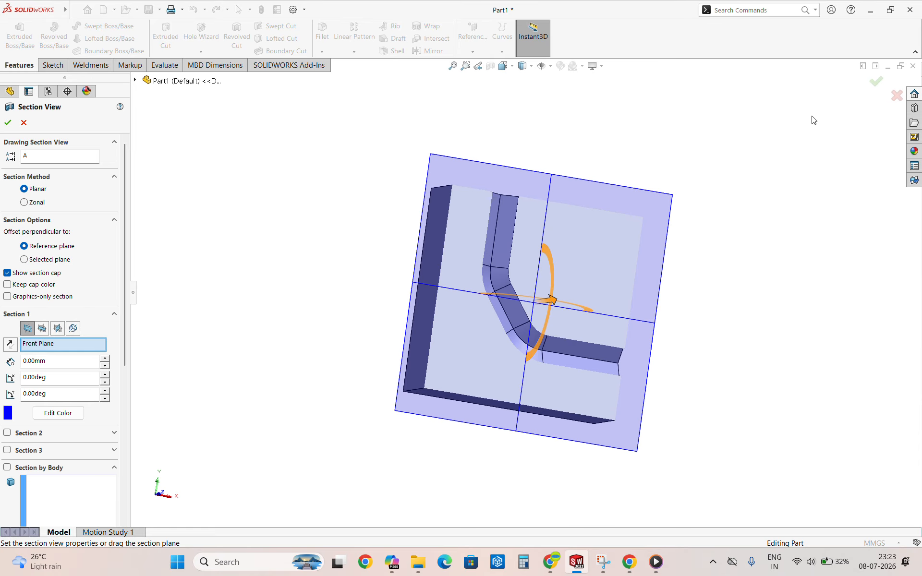
left_click(876, 82)
middle_click_drag(694, 184, 654, 240)
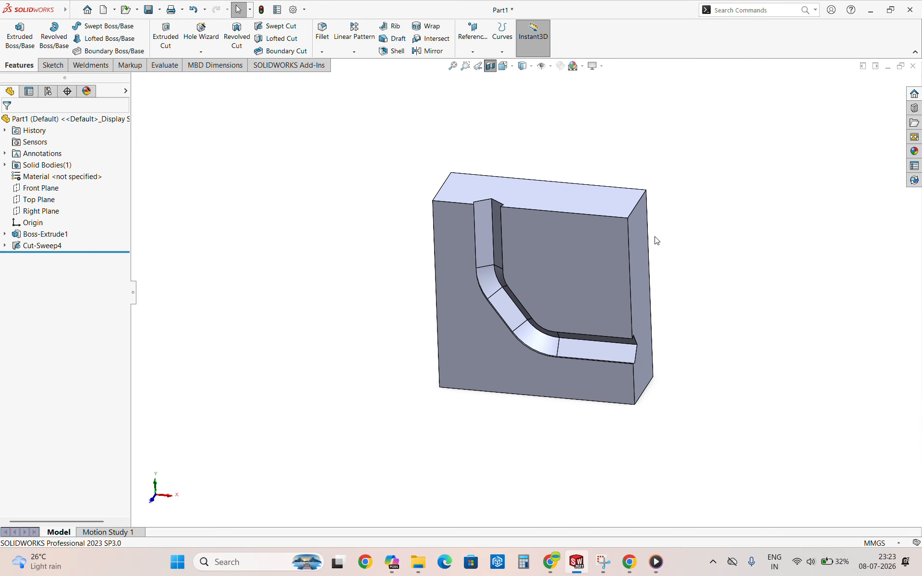
left_click(490, 66)
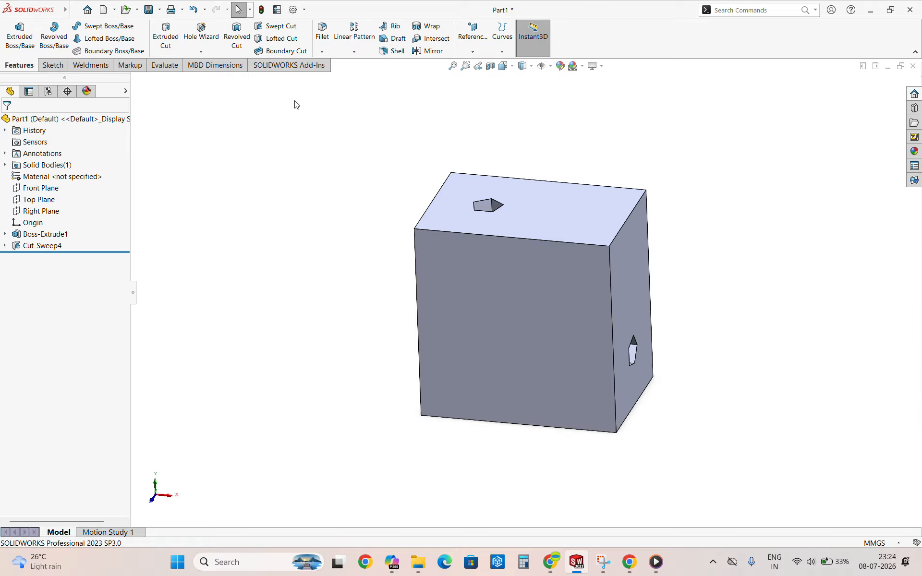
Undo the swept cut through the block.
left_click(194, 11)
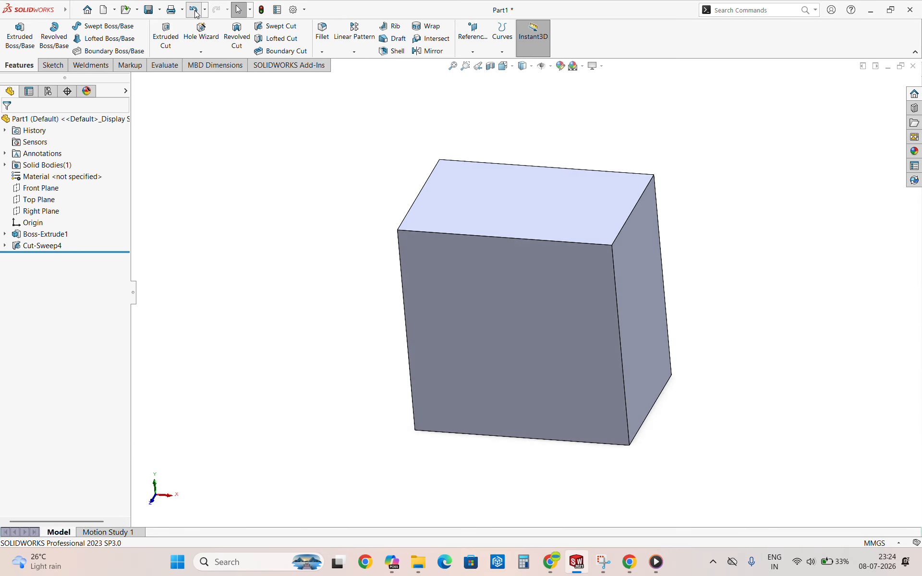
Revert to before the pentagonal swept cut and exit the reopened pentagon sketch.
left_click(195, 12)
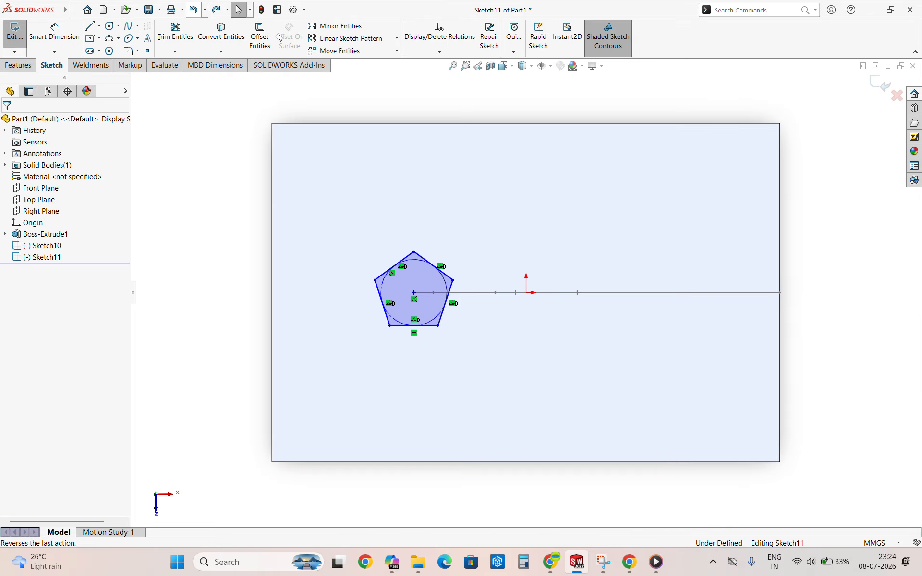
left_click(887, 89)
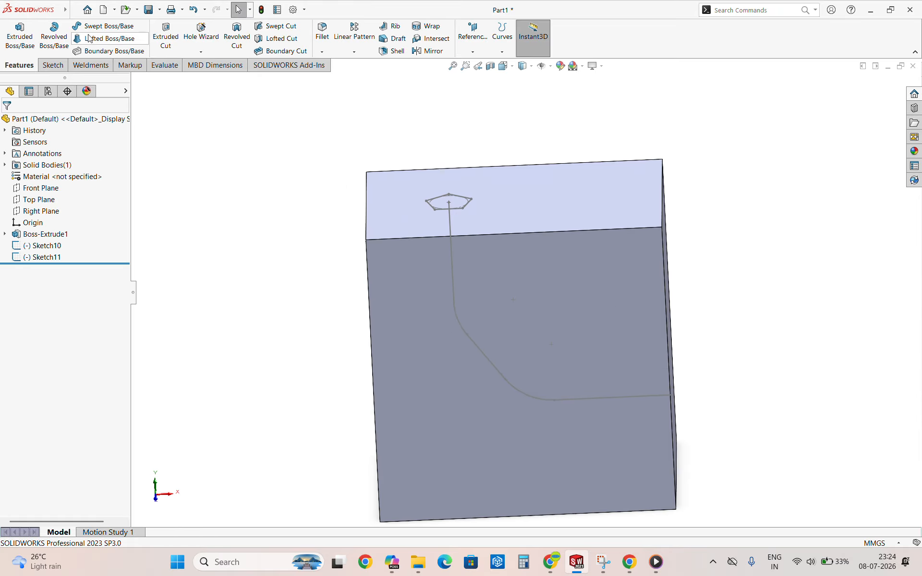
Start a swept cut with a circular profile, using the filleted line chain as the path.
left_click(275, 28)
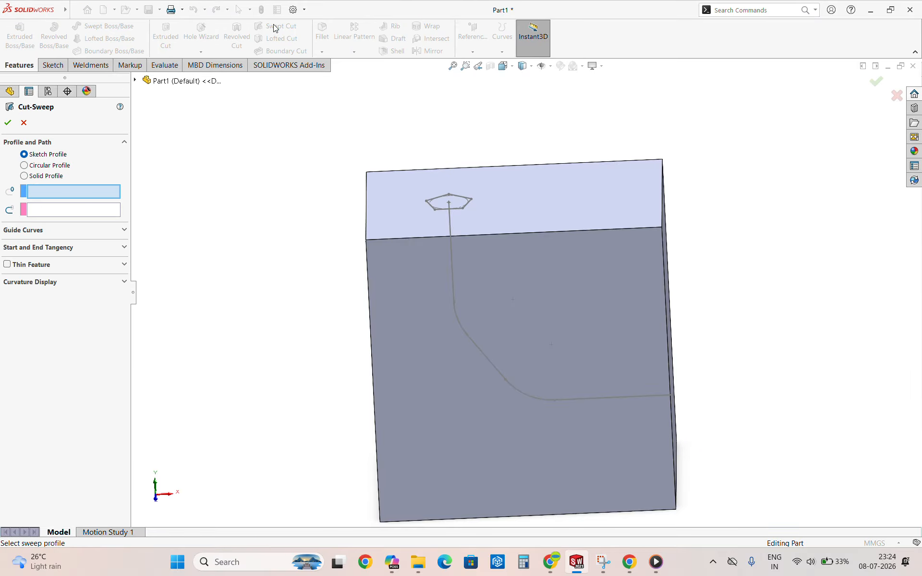
left_click(47, 165)
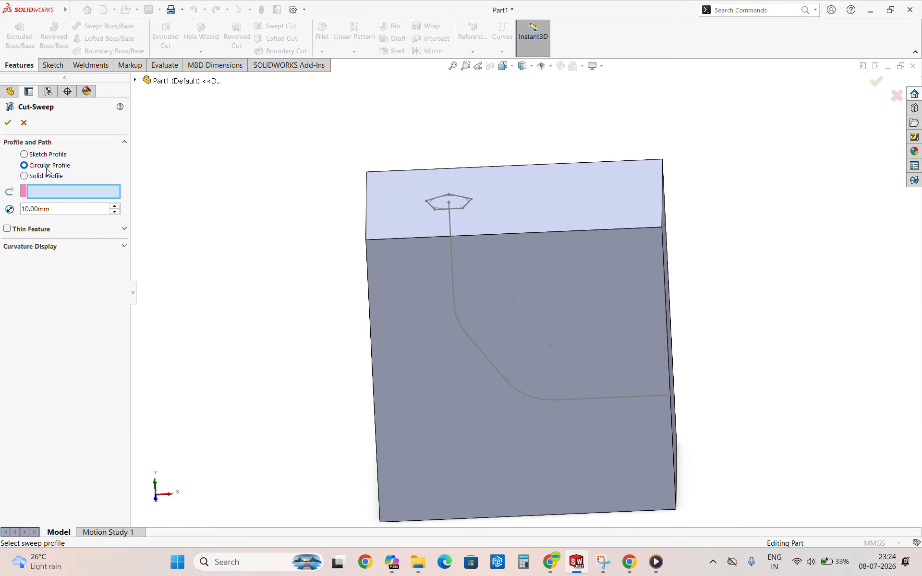
middle_click_drag(470, 265, 427, 241)
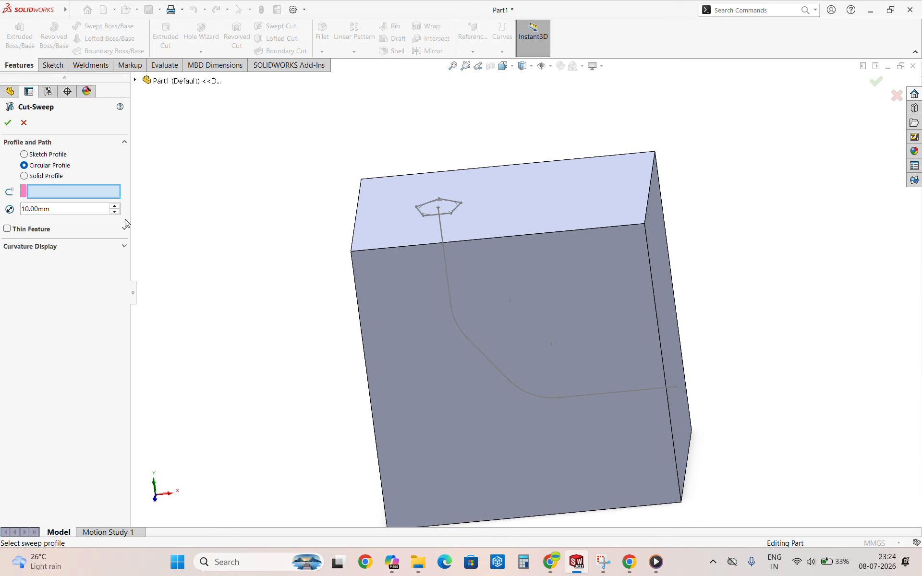
left_click(442, 233)
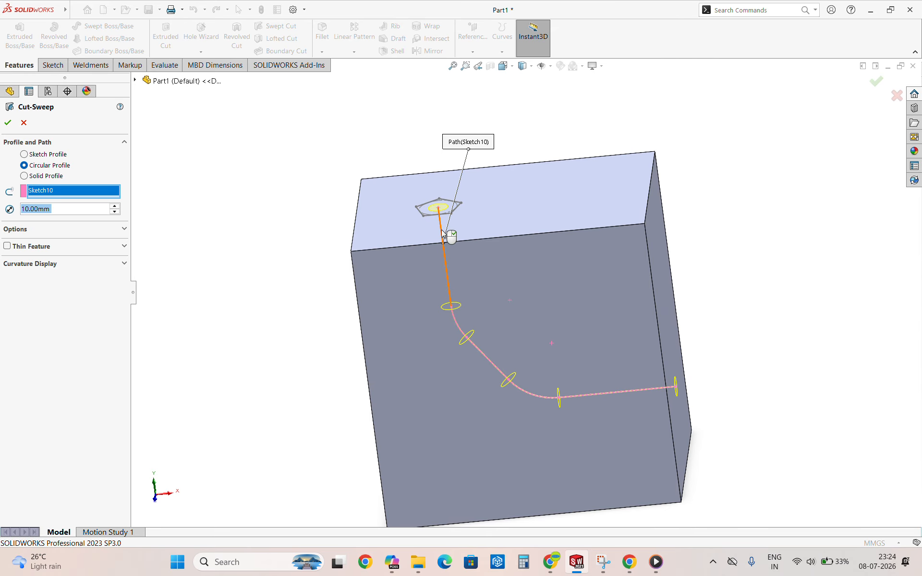
scroll(446, 238, "down", 5)
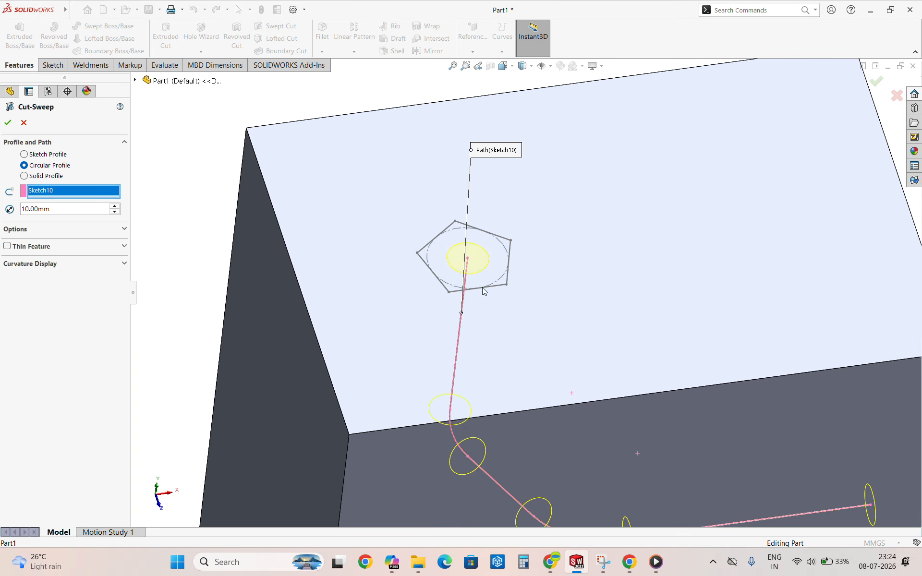
middle_click_drag(483, 290, 467, 218)
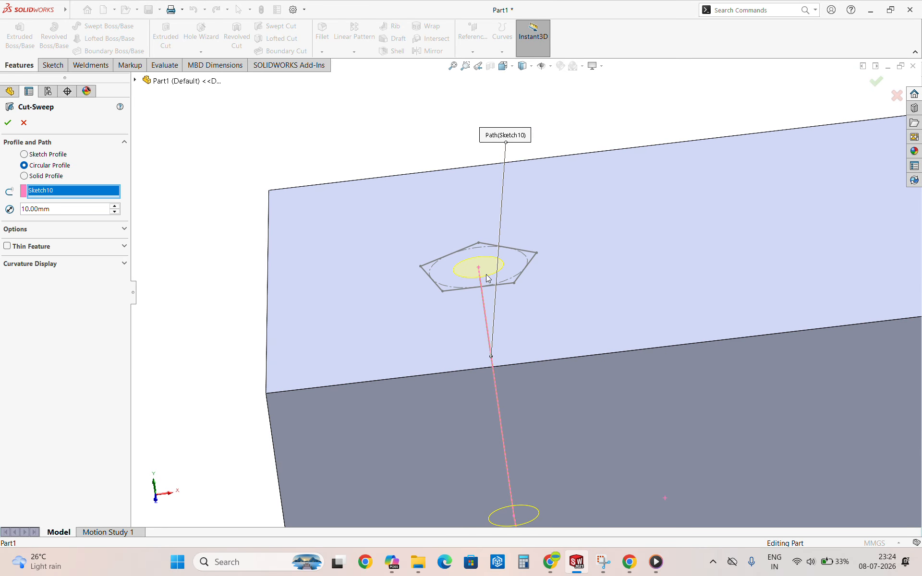
scroll(487, 278, "up", 5)
middle_click_drag(537, 307, 643, 413)
middle_click_drag(436, 188, 492, 196)
scroll(514, 194, "down", 3)
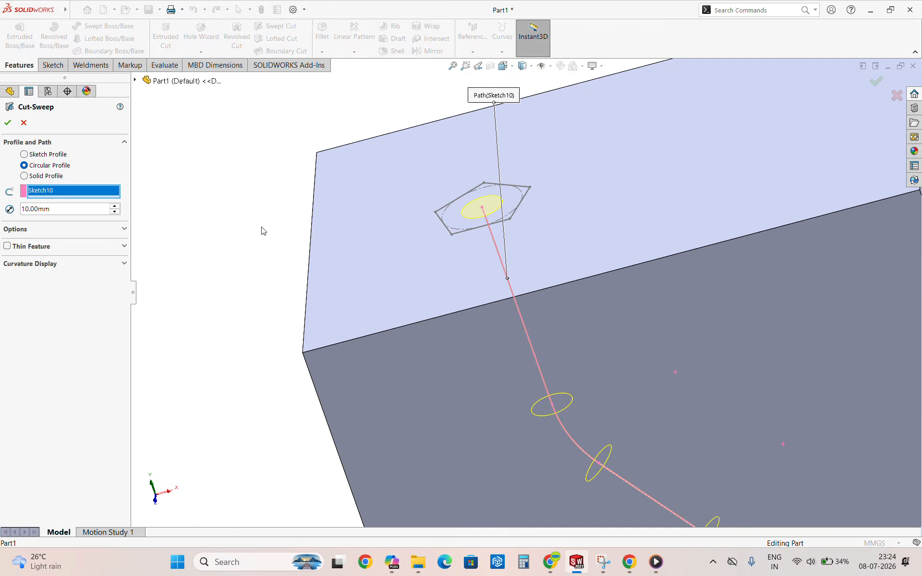
Try a 20 mm diameter for the circular profile, set it to 30 mm, and create the swept cut.
left_click(61, 210)
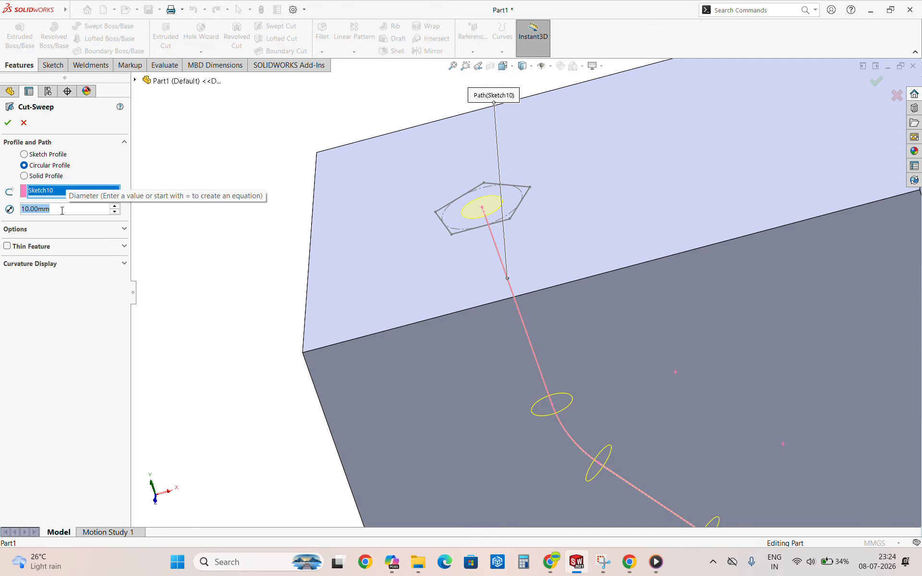
type("20")
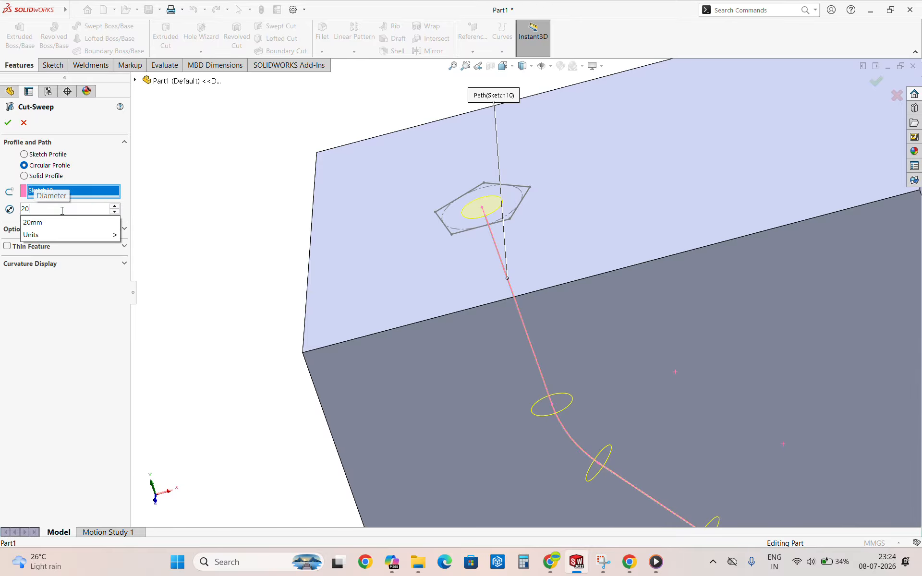
key("Return")
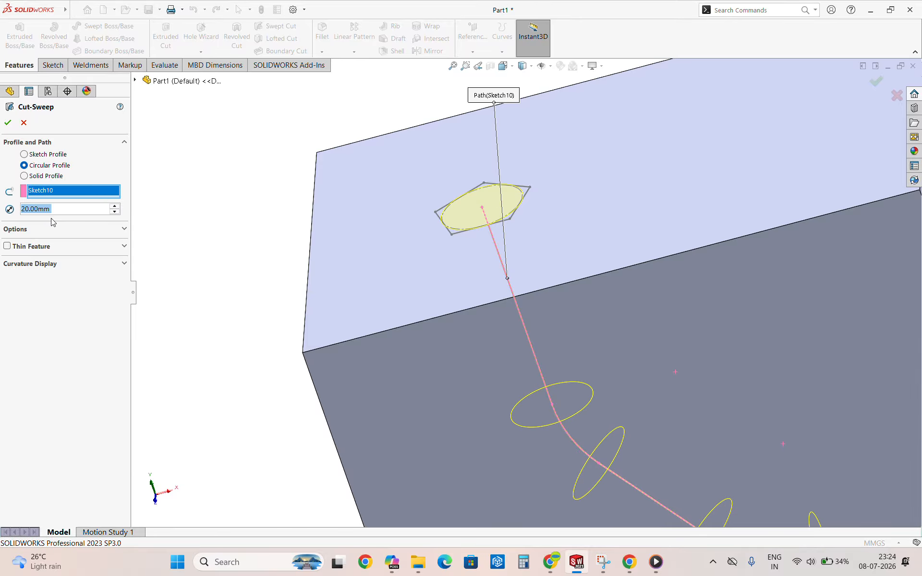
type("30")
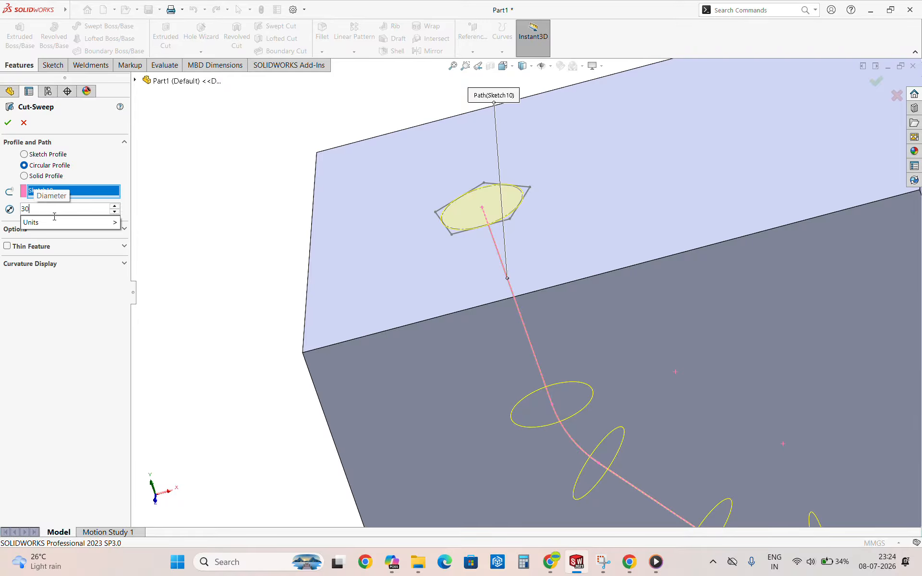
key("Return")
scroll(513, 197, "up", 4)
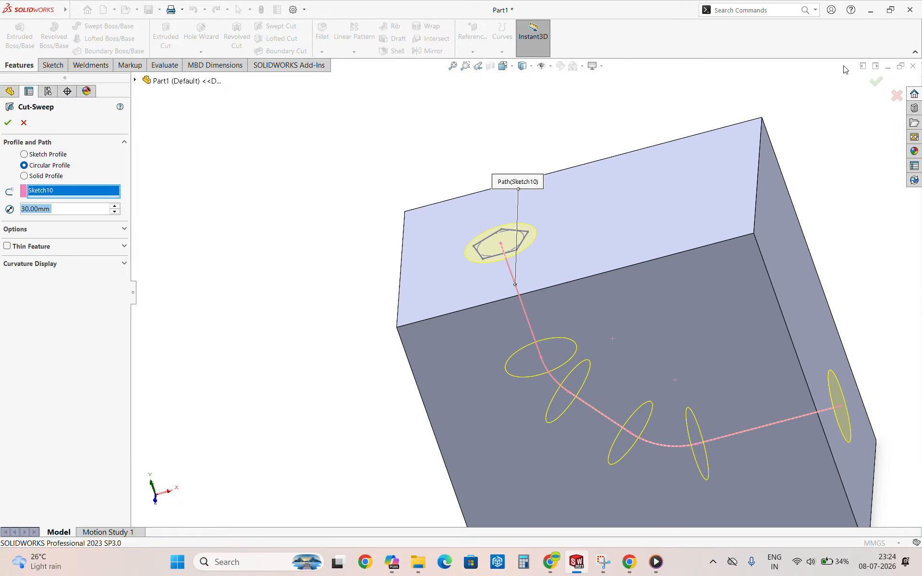
left_click(700, 206)
scroll(665, 230, "up", 2)
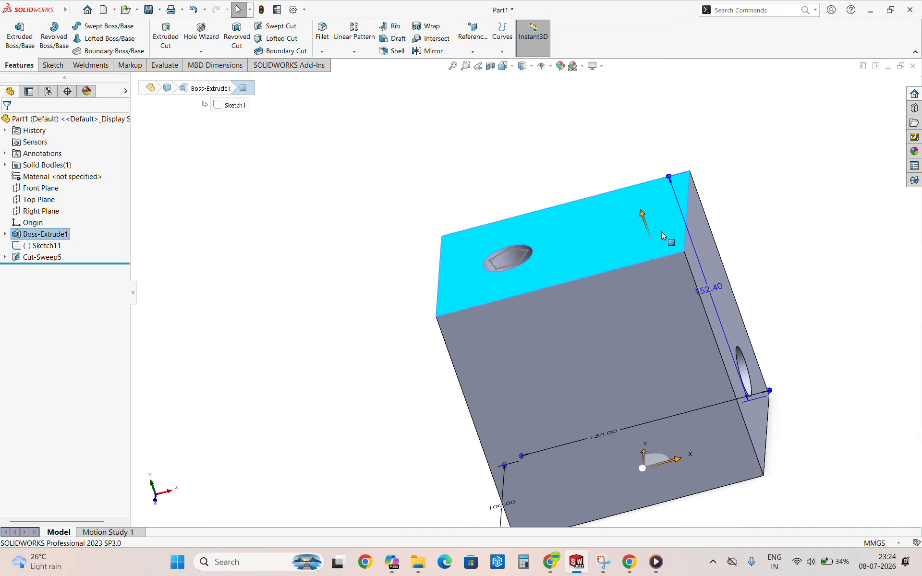
left_click(788, 273)
Section the block at the Front Plane, inspect the round channel inside, and turn the section view off.
middle_click_drag(719, 295, 673, 290)
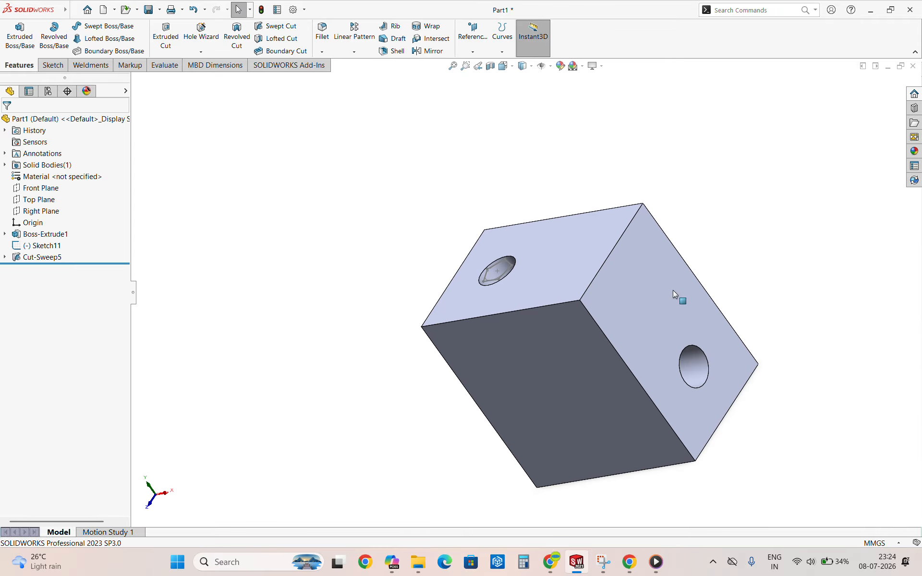
left_click(489, 66)
middle_click_drag(655, 207, 601, 286)
middle_click_drag(577, 296, 610, 244)
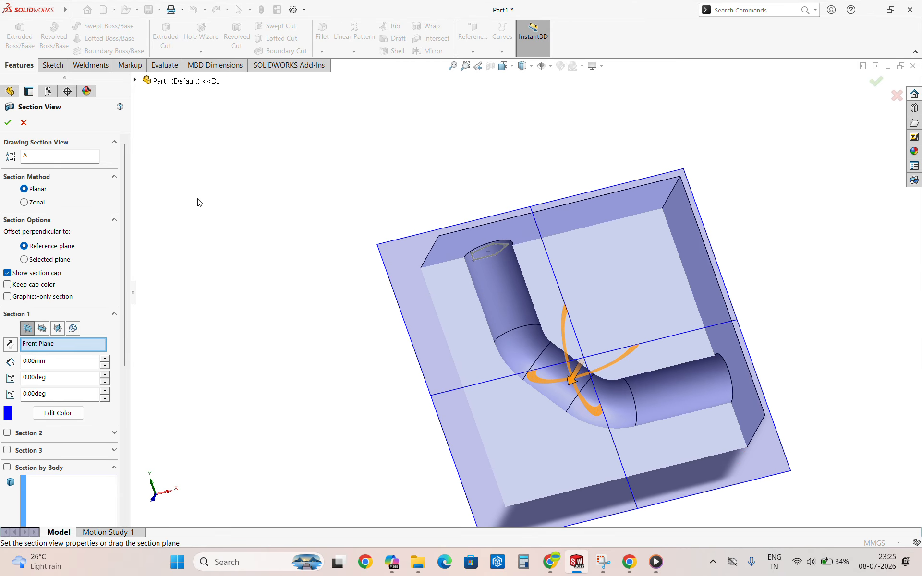
middle_click_drag(463, 229, 459, 270)
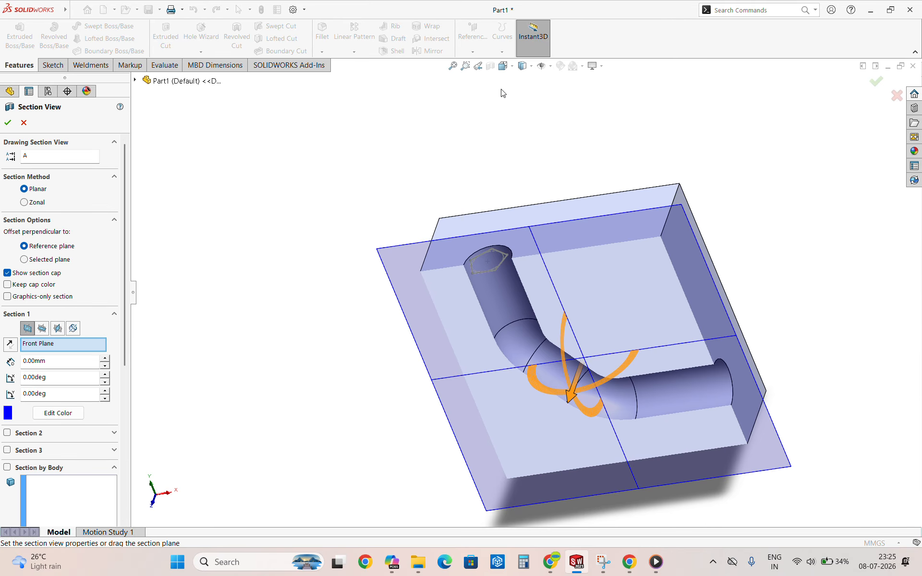
left_click(8, 123)
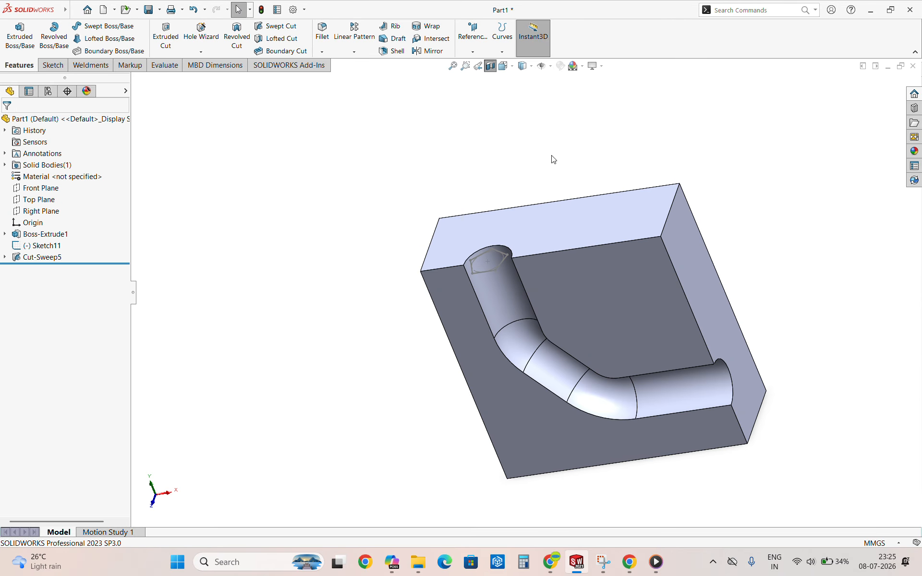
left_click(503, 67)
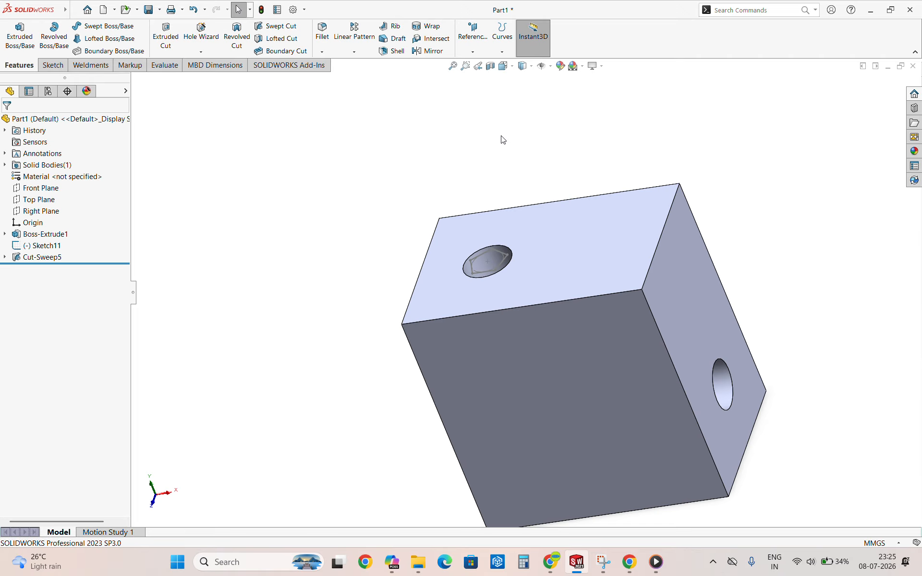
Undo the circular swept cut and exit the reopened pentagon sketch.
left_click(192, 10)
left_click(193, 10)
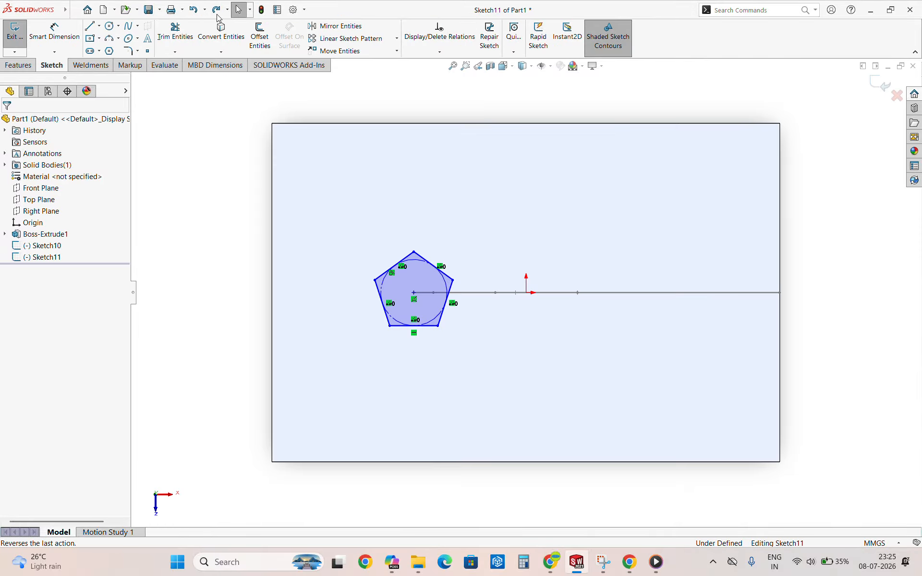
left_click(883, 85)
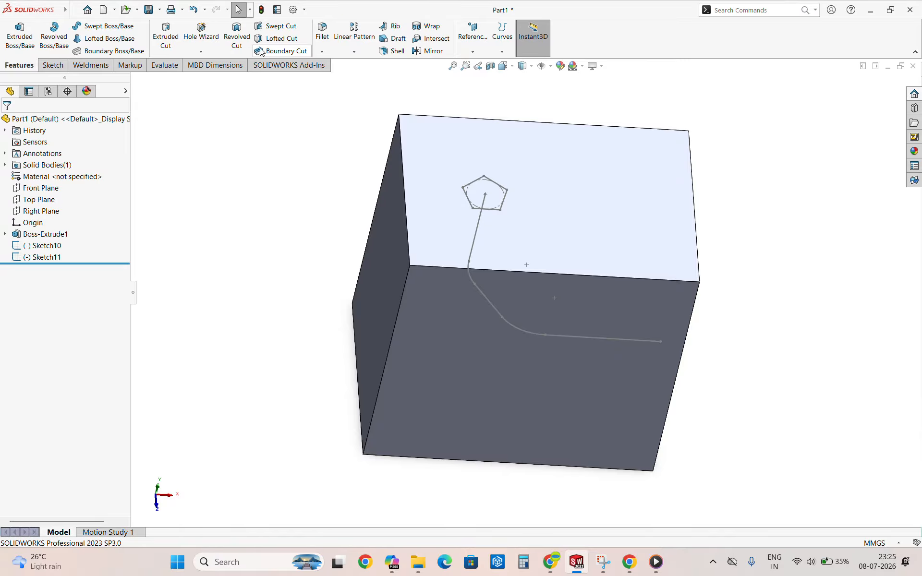
left_click(279, 26)
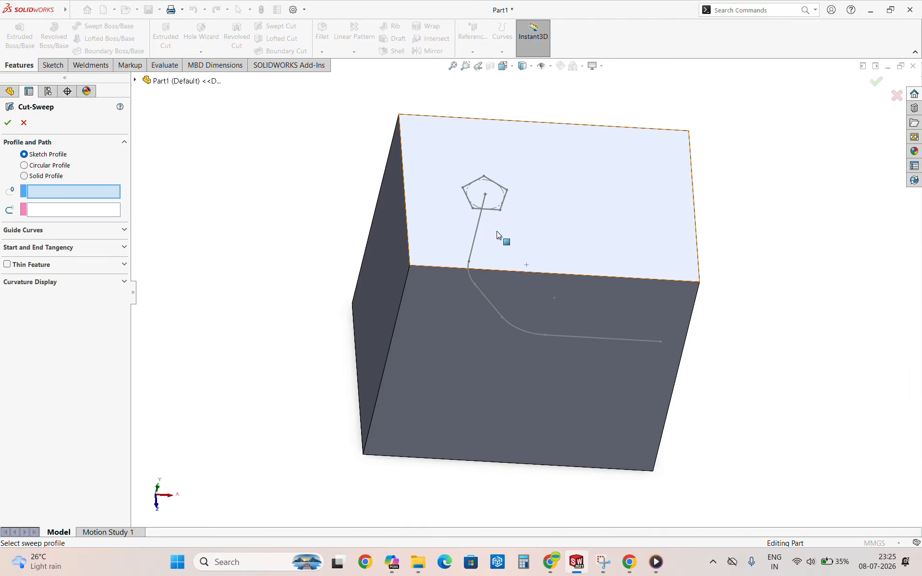
middle_click_drag(501, 234, 465, 221)
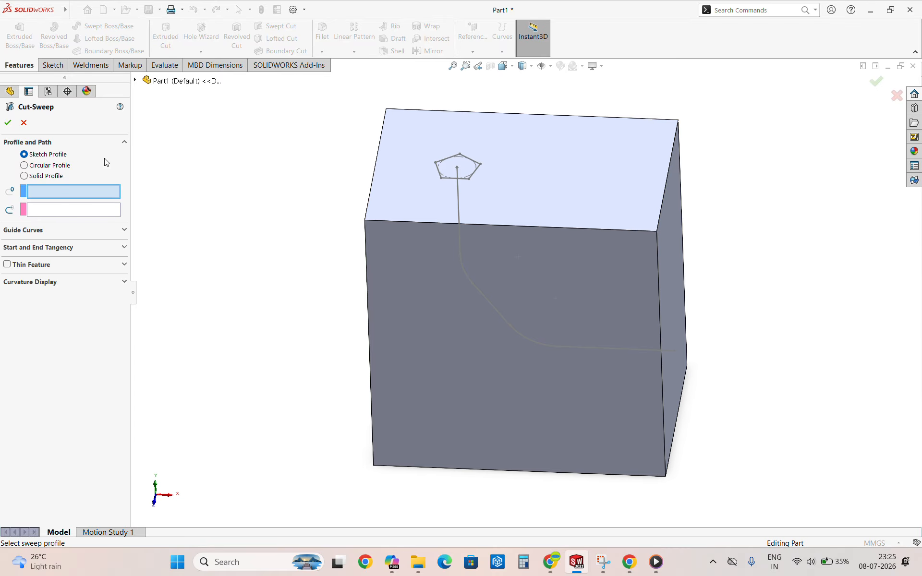
left_click(20, 126)
scroll(351, 208, "up", 2)
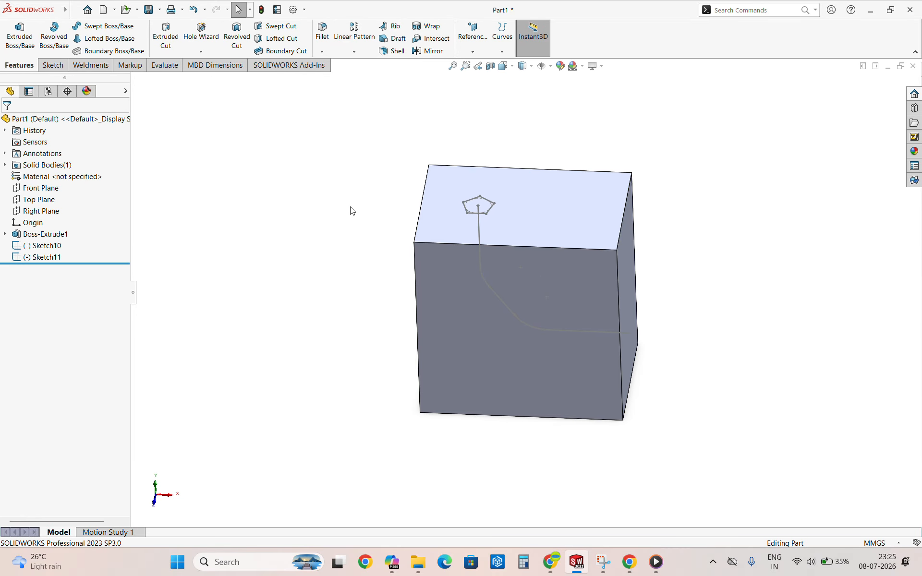
Delete the pentagon profile sketch from the block's upper face, keeping the filleted path sketch.
mouse_move(485, 235)
middle_mouse_down()
mouse_move(487, 180)
mouse_move(482, 197)
middle_mouse_up()
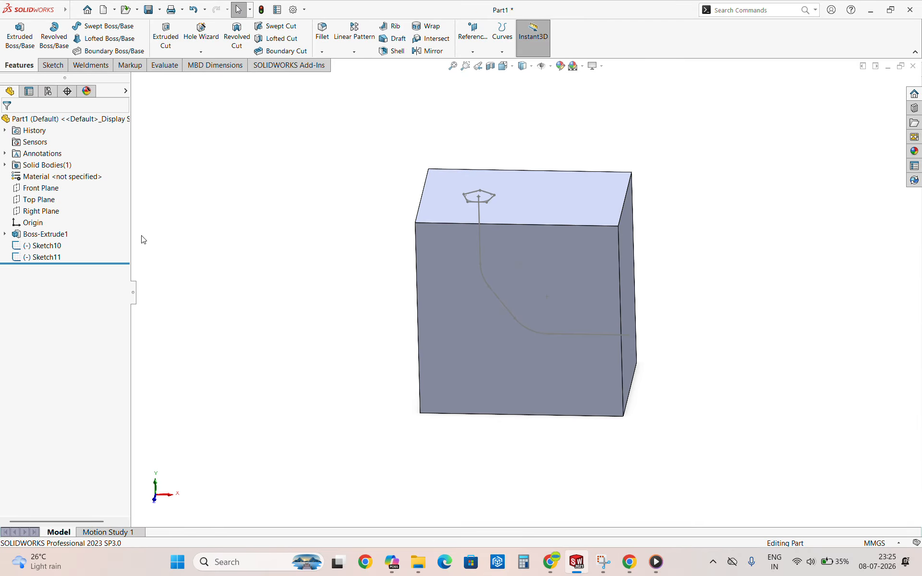
left_click(50, 258)
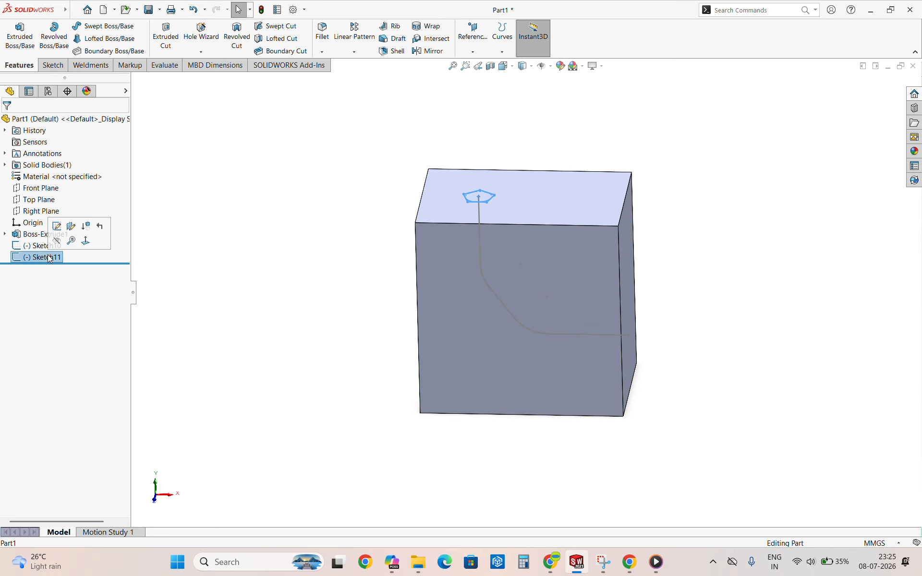
key("Delete")
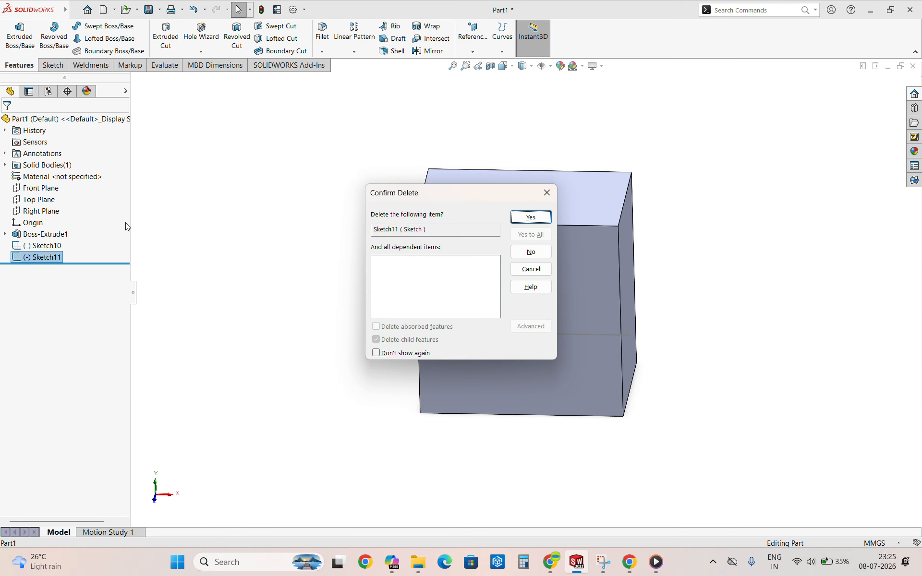
left_click(537, 218)
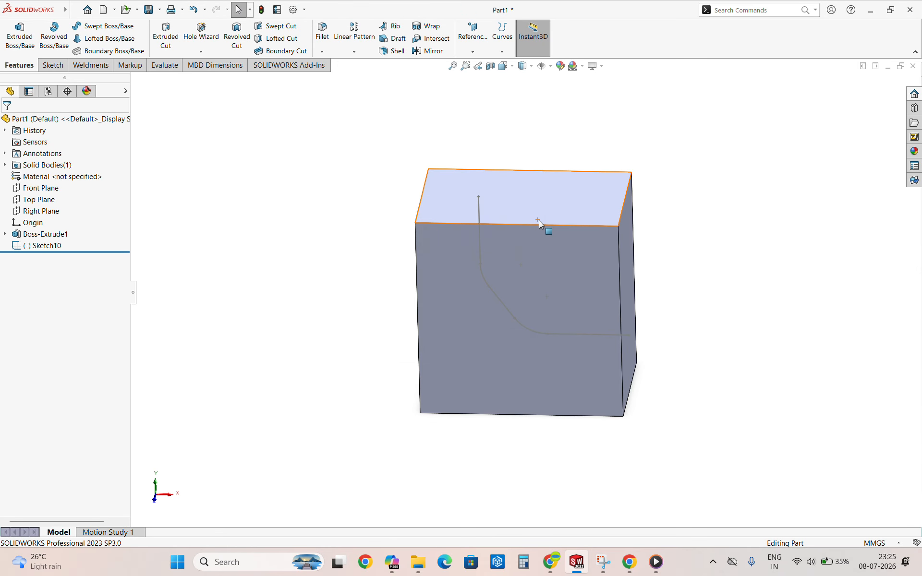
mouse_move(509, 203)
middle_mouse_down()
mouse_move(506, 224)
mouse_move(496, 156)
mouse_move(478, 138)
mouse_move(437, 191)
mouse_move(442, 157)
mouse_move(457, 138)
mouse_move(463, 151)
middle_mouse_up()
scroll(484, 189, "down", 2)
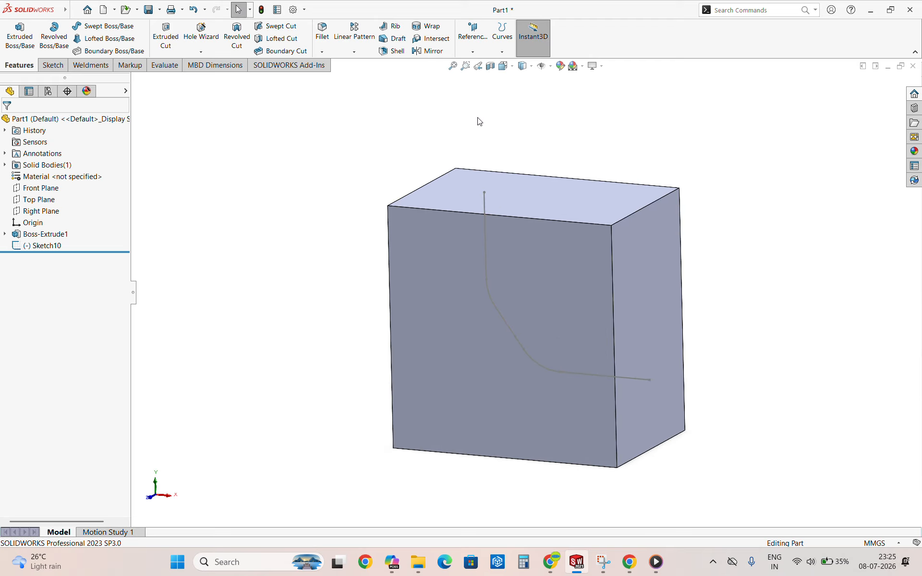
left_click(406, 15)
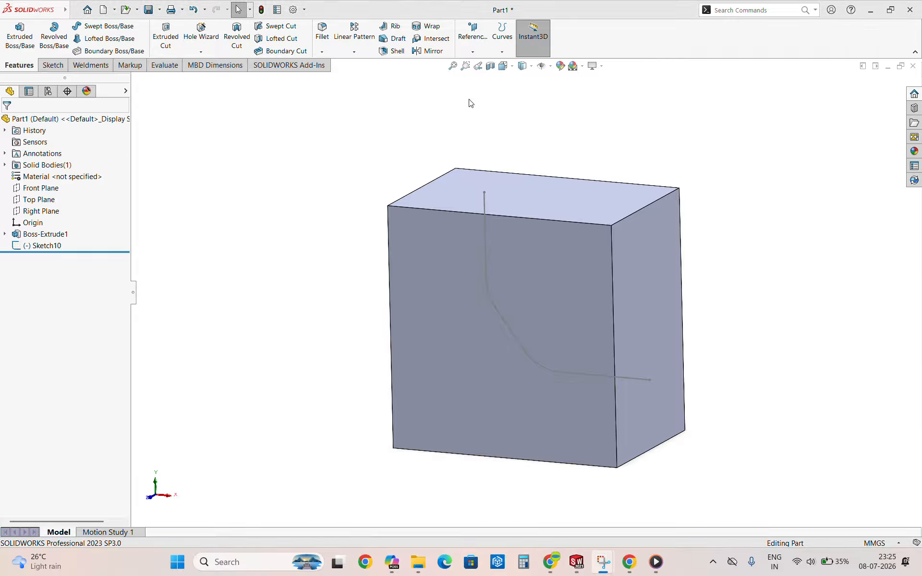
left_click(472, 48)
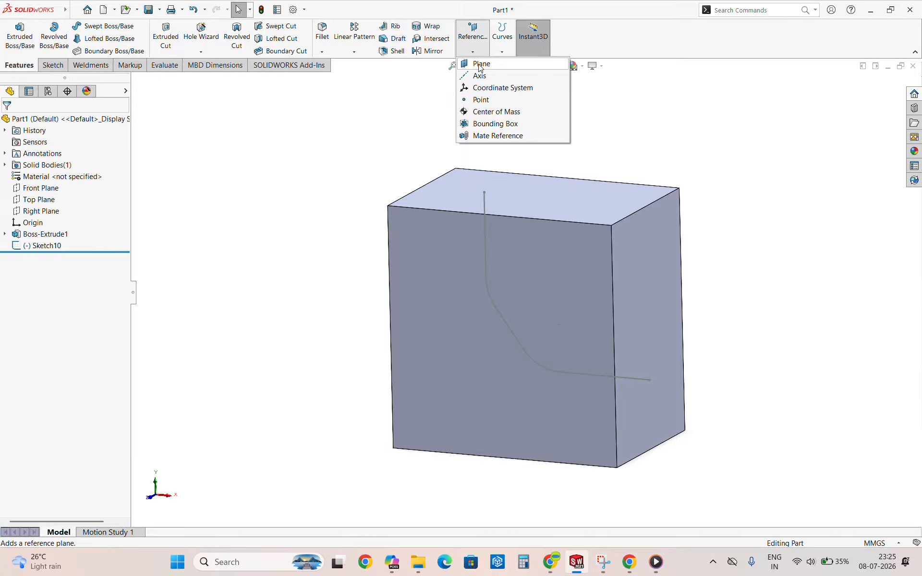
left_click(480, 66)
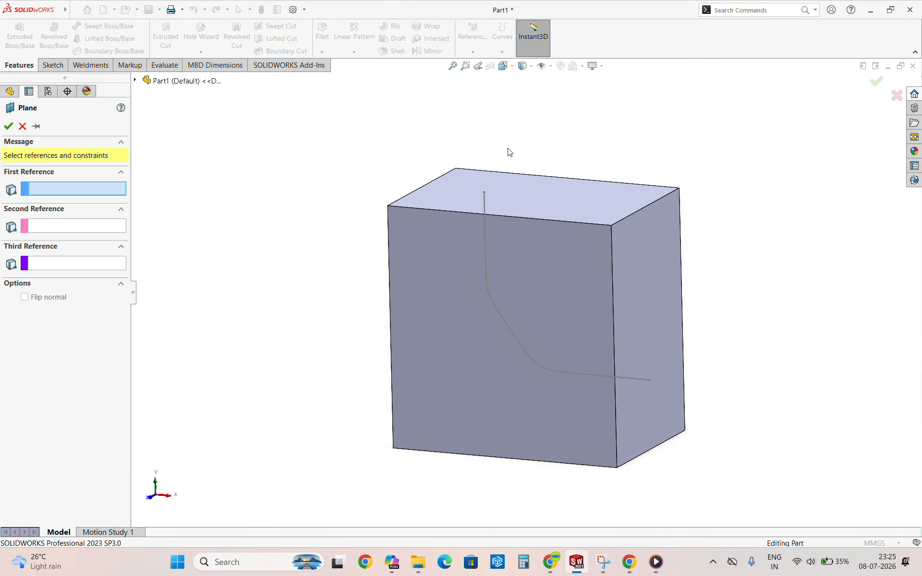
scroll(491, 191, "down", 2)
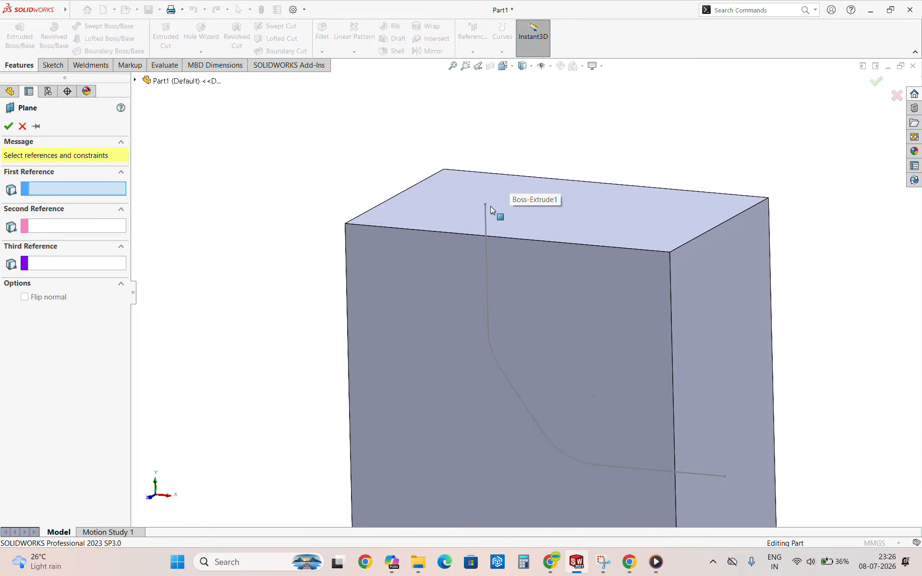
scroll(491, 206, "down", 2)
scroll(492, 212, "down", 1)
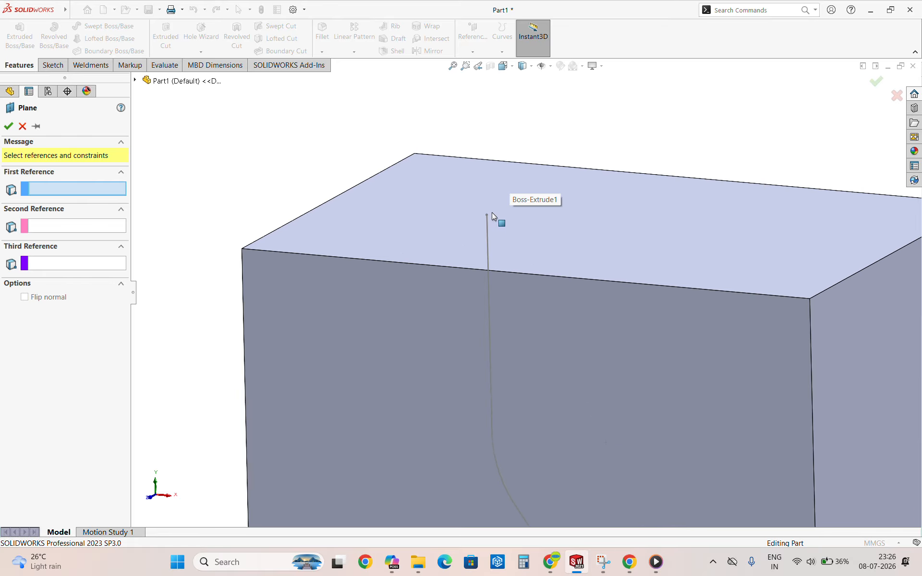
scroll(493, 219, "down", 1)
scroll(493, 219, "up", 2)
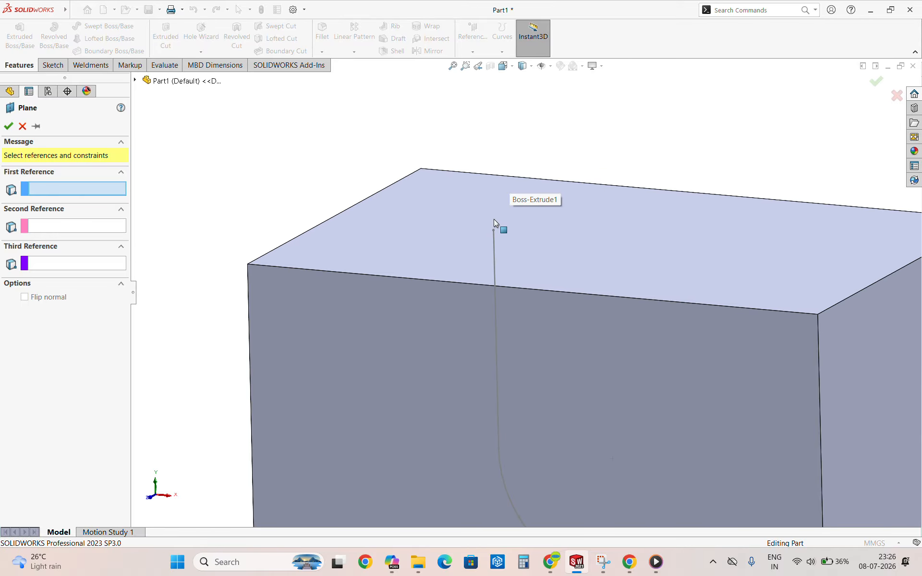
scroll(570, 262, "down", 1)
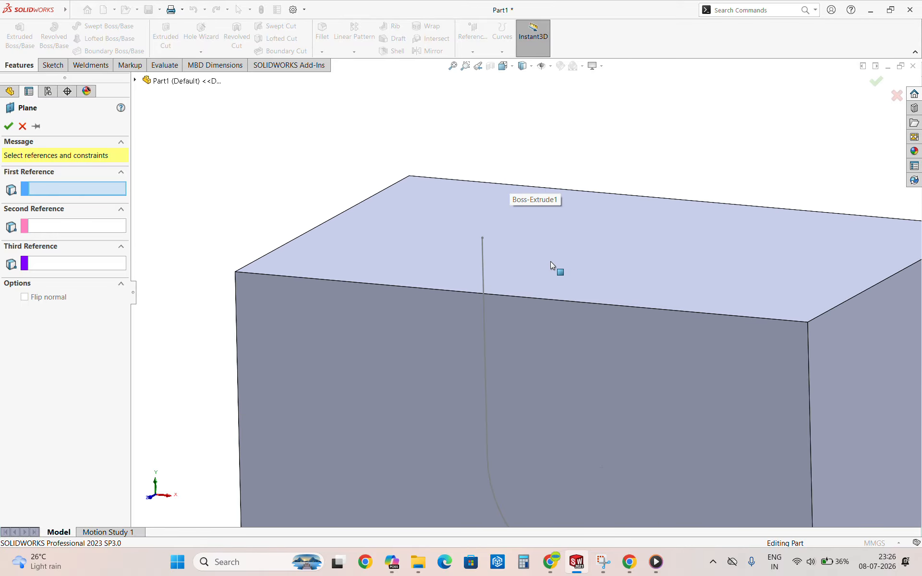
left_click(483, 238)
scroll(490, 243, "up", 3)
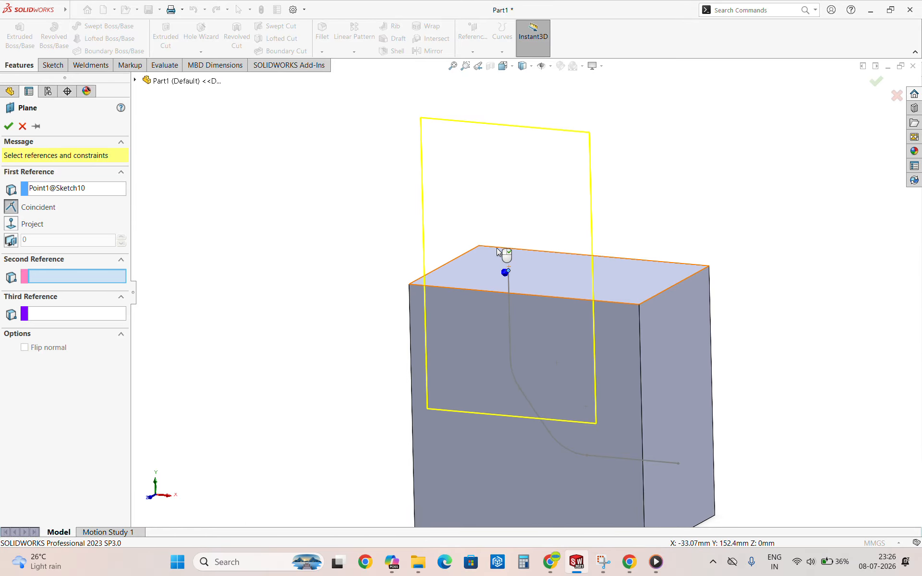
left_click(511, 299)
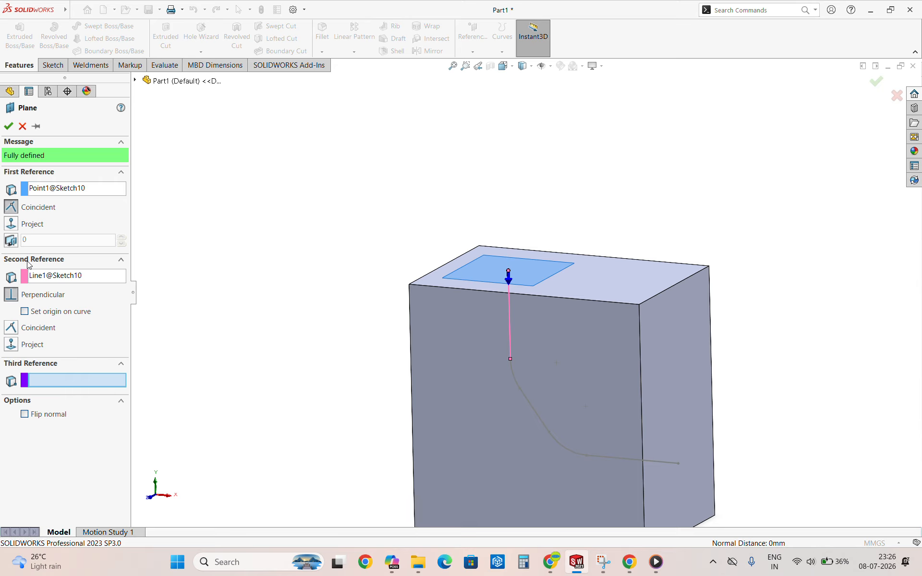
middle_click_drag(346, 247, 379, 264)
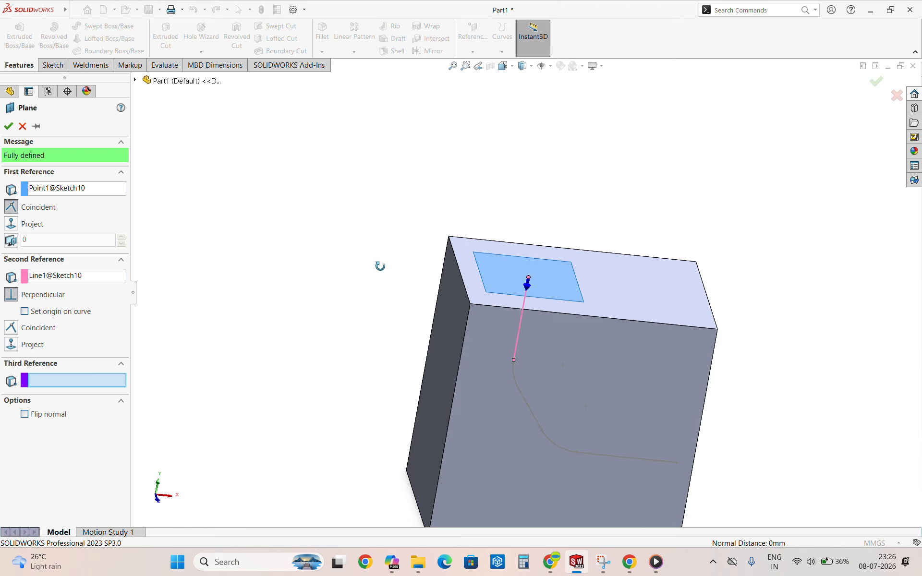
left_click(447, 297)
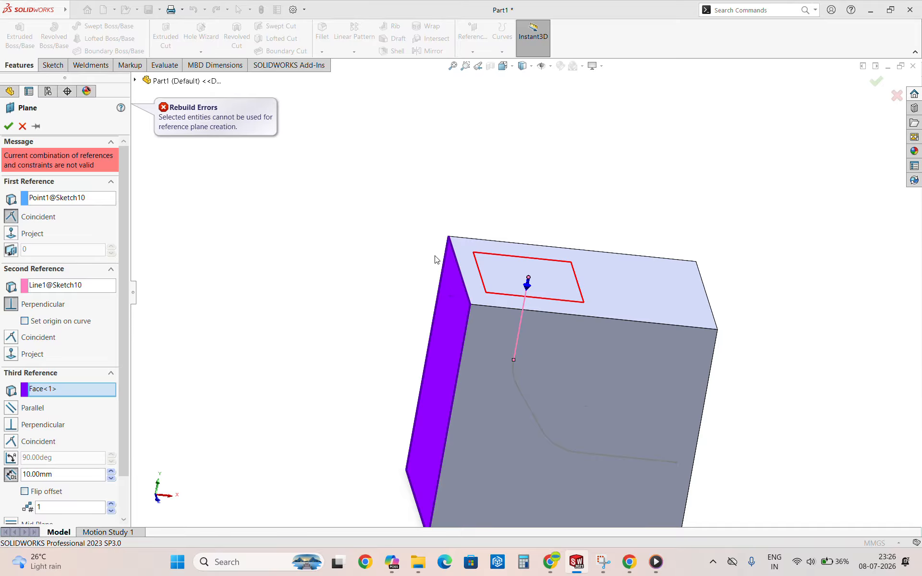
middle_click_drag(500, 237, 165, 179)
left_click(22, 126)
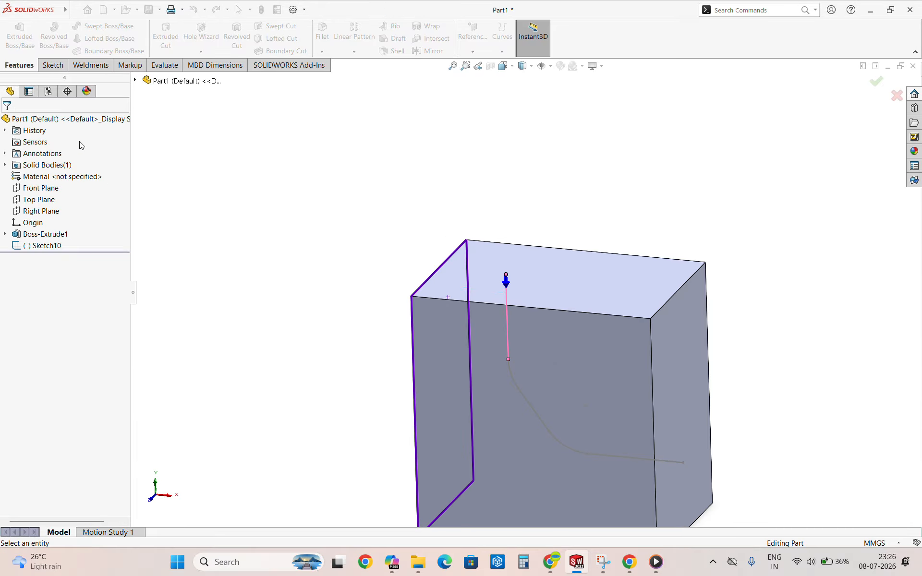
left_click(473, 52)
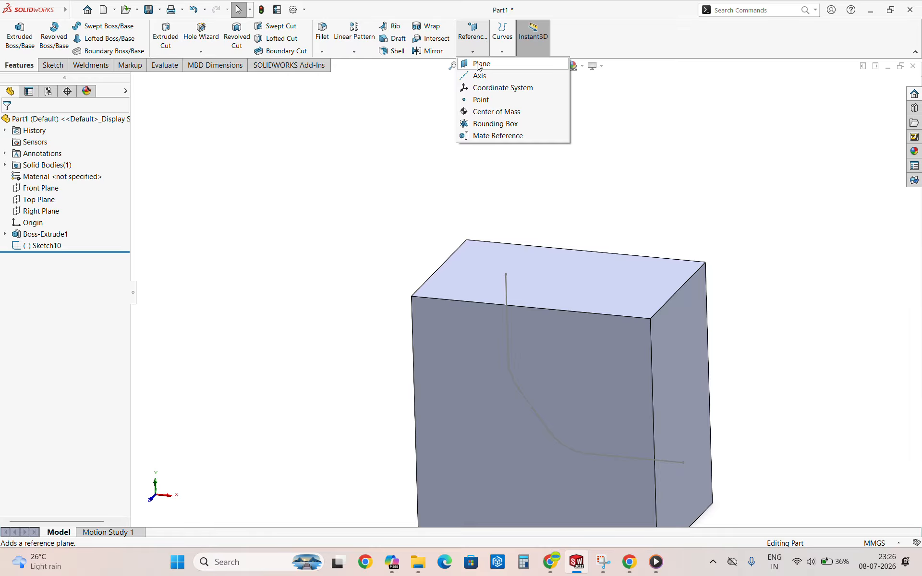
left_click(480, 64)
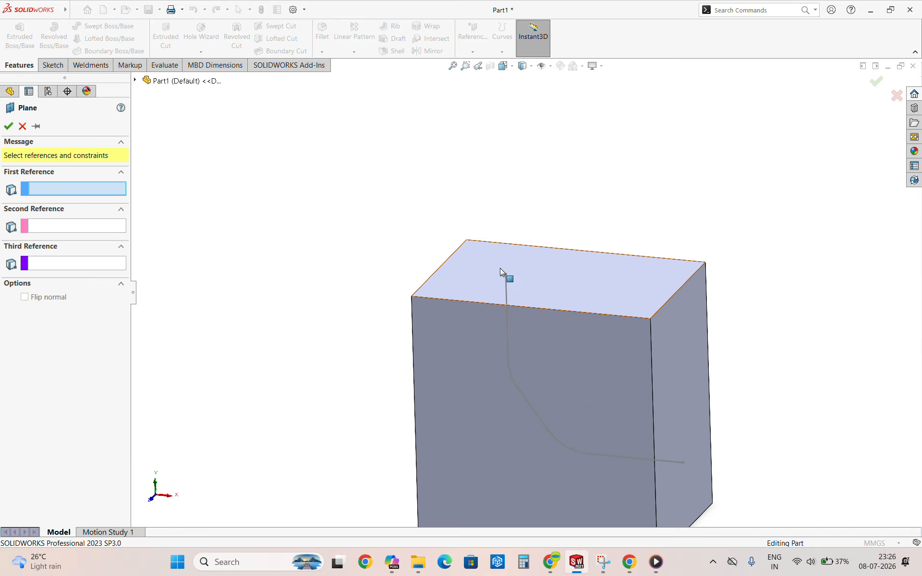
mouse_move(506, 278)
middle_mouse_down()
mouse_move(549, 309)
mouse_move(531, 248)
middle_mouse_up()
left_click(22, 126)
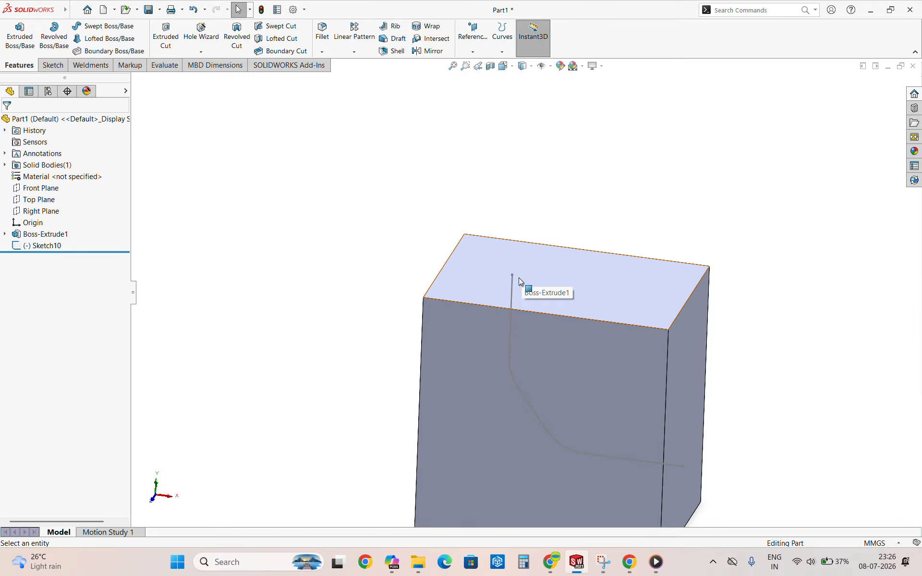
Start a Revolved Boss sketch on the block's upper face and draw a vertical centerline from the path's endpoint on that face.
scroll(518, 282, "down", 2)
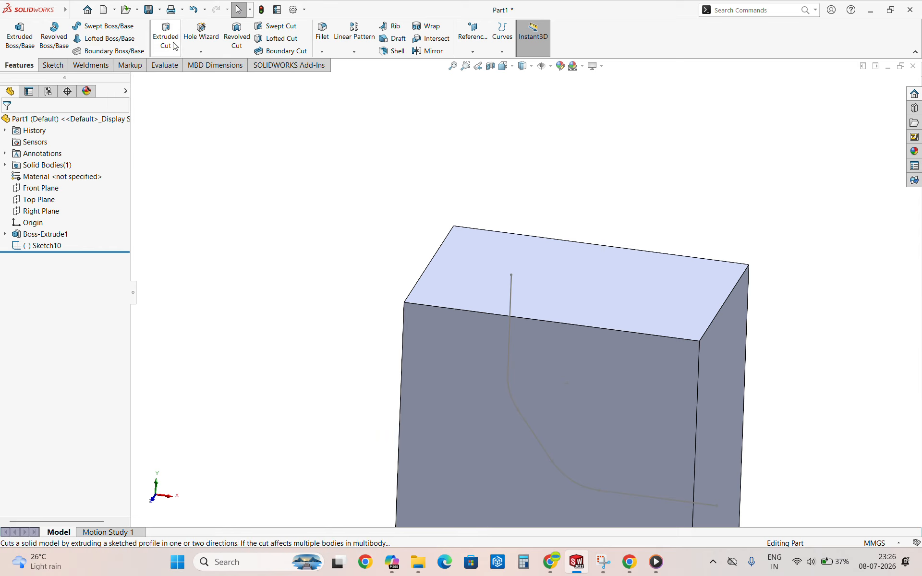
left_click(50, 41)
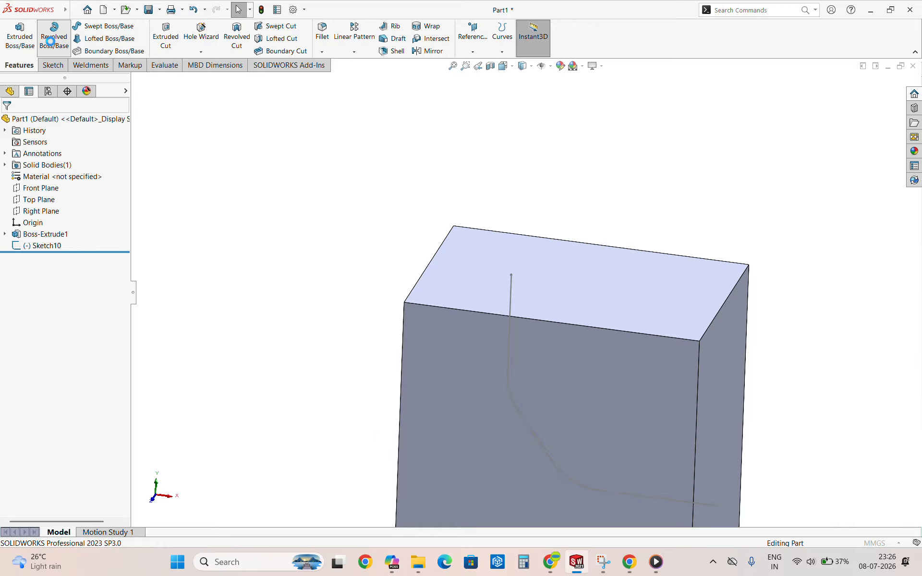
left_click(544, 277)
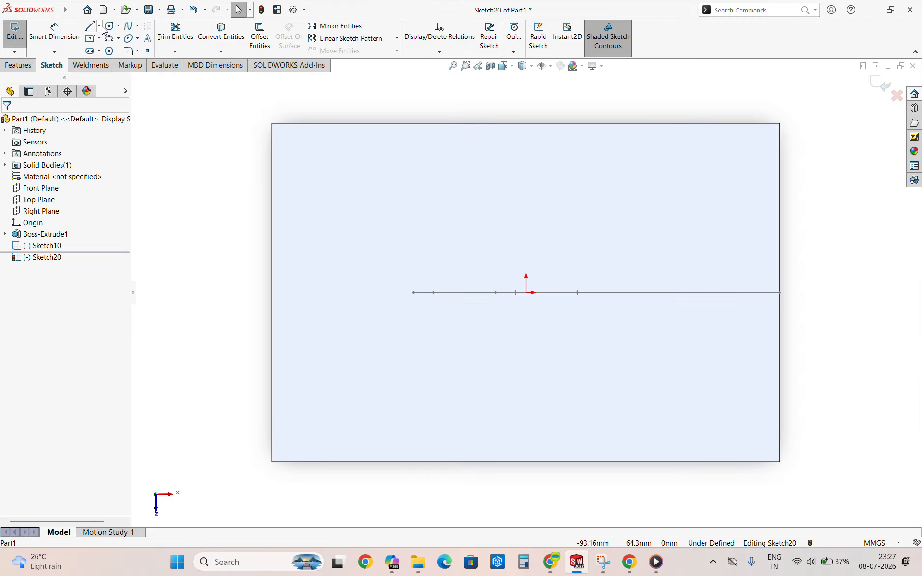
left_click(100, 27)
left_click(97, 57)
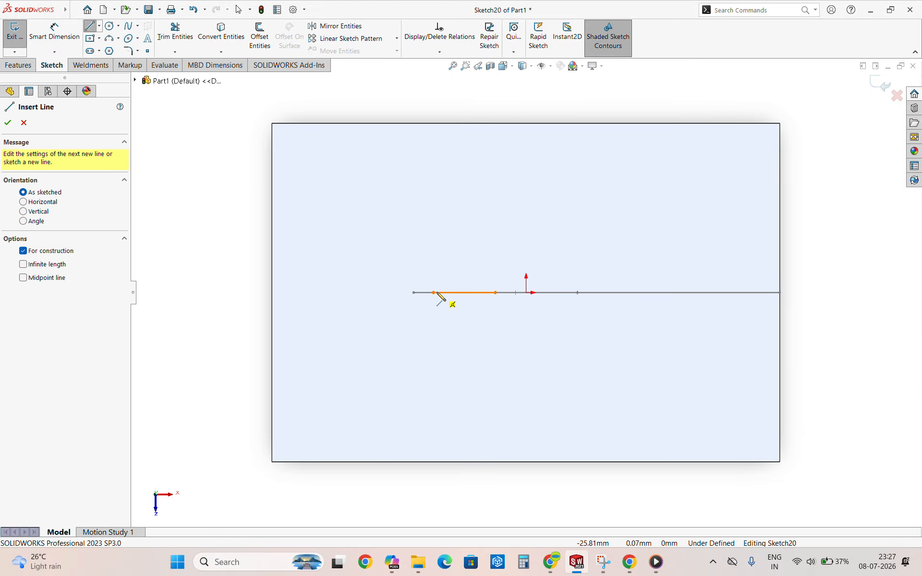
left_click(414, 293)
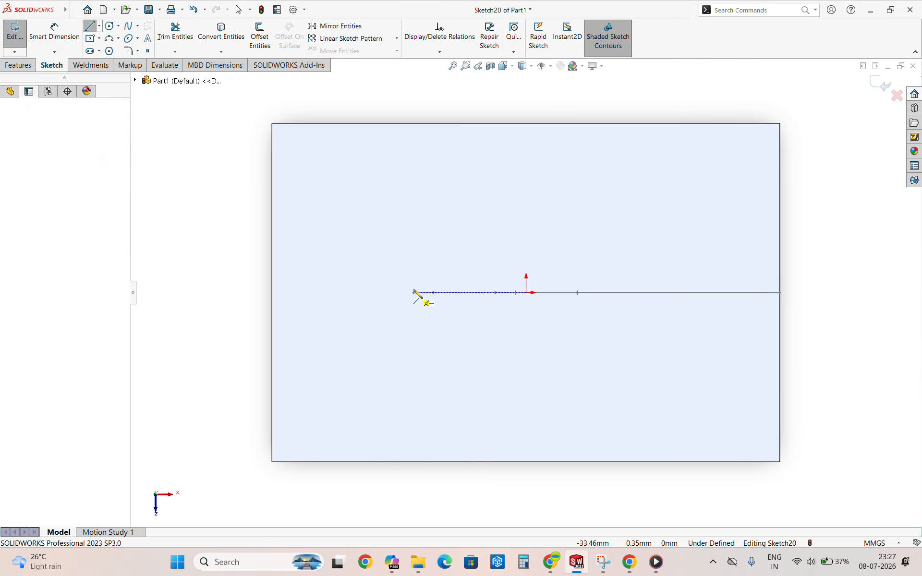
left_click(414, 218)
key("Escape")
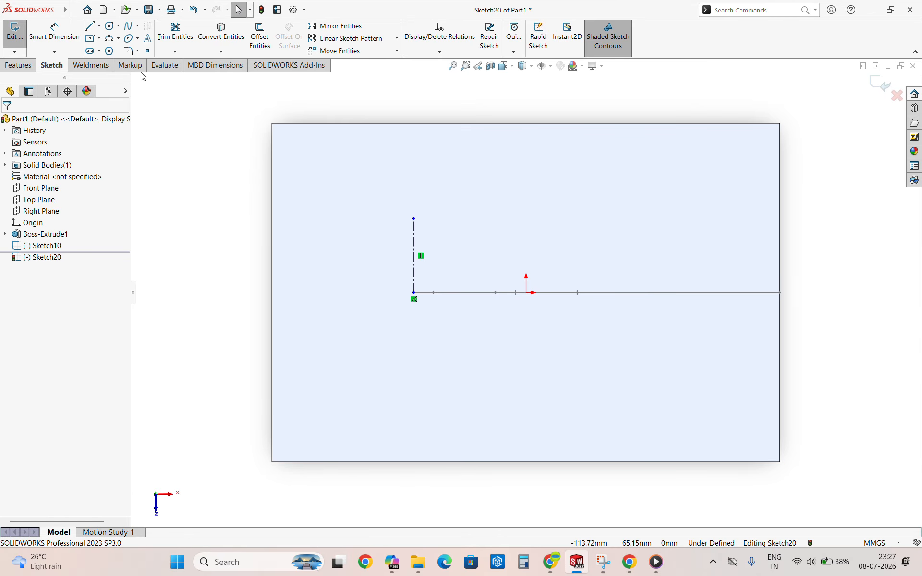
Sketch a narrow corner rectangle about 30 mm tall with one long side on the centerline, extending above and below the path.
left_click(95, 41)
left_click(116, 52)
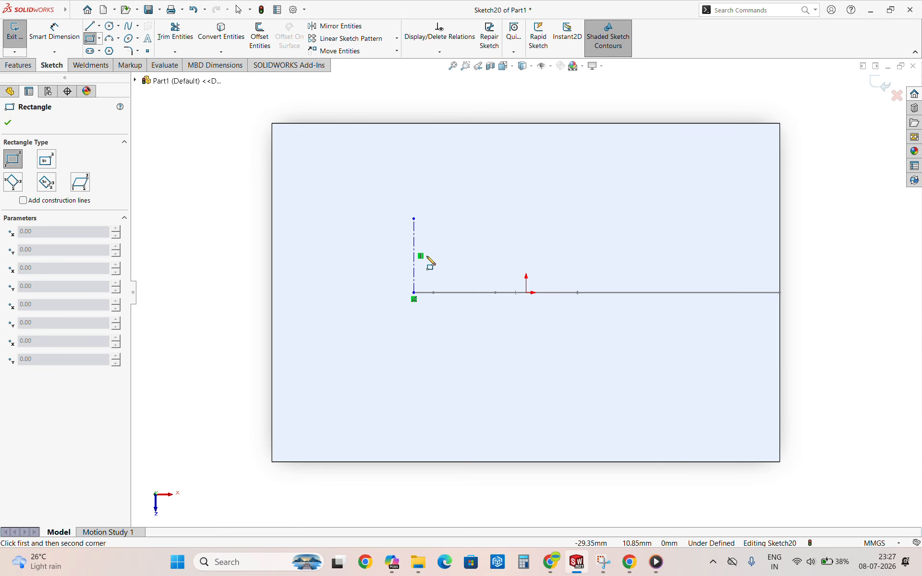
left_click(413, 243)
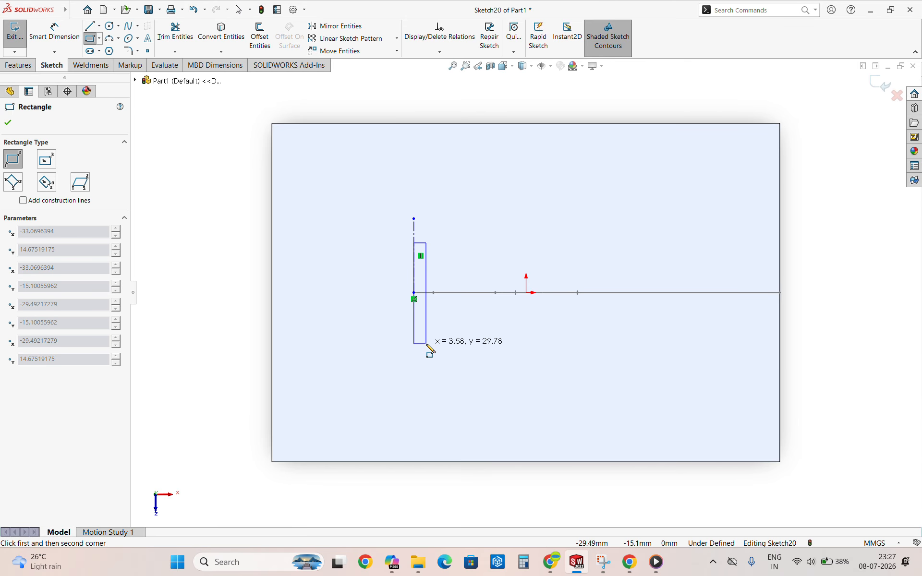
left_click(433, 342)
key("Escape")
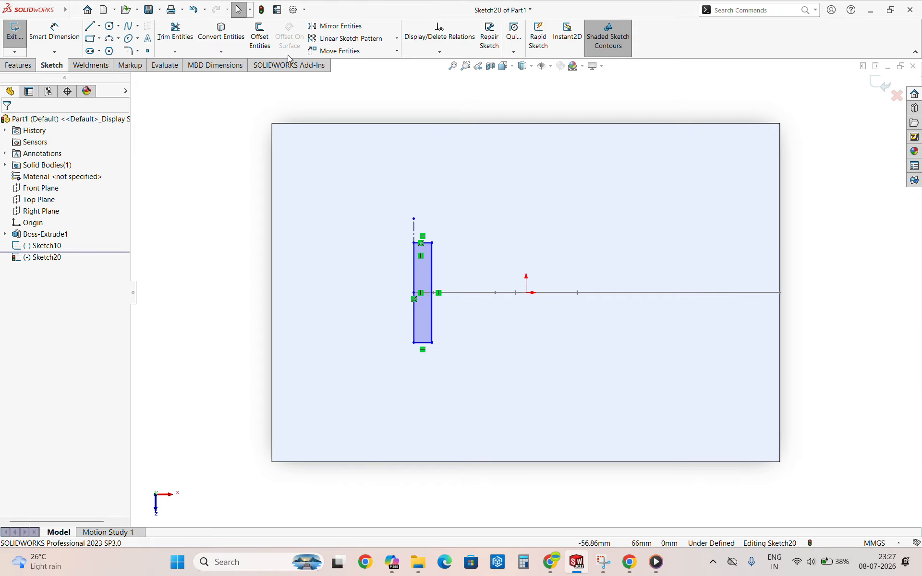
Revolve the rectangle 360 degrees about the centerline into a small cylinder.
left_click(33, 69)
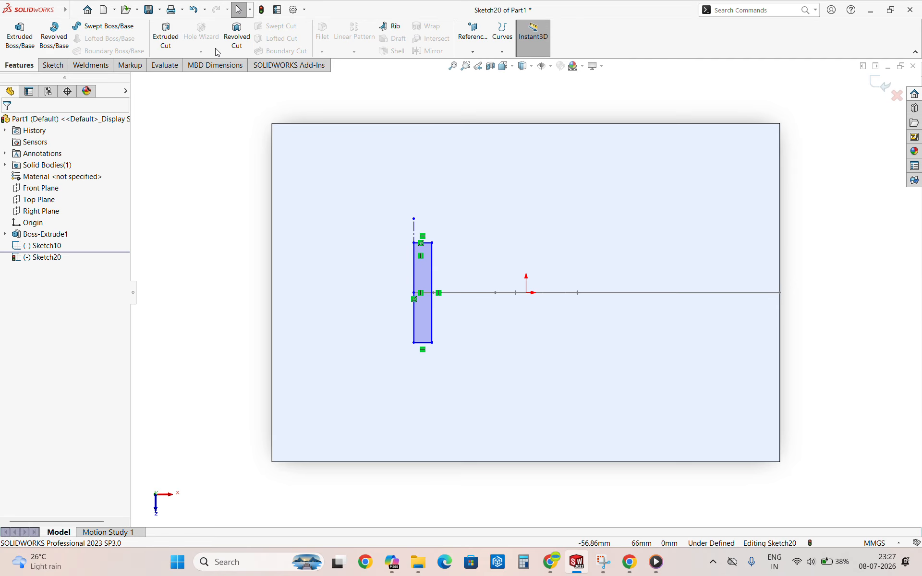
left_click(54, 36)
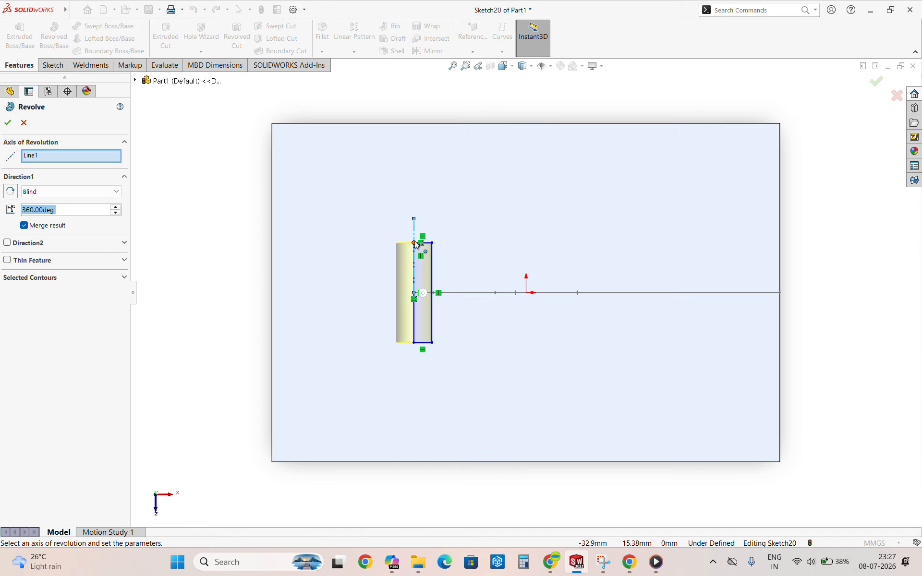
left_click(8, 123)
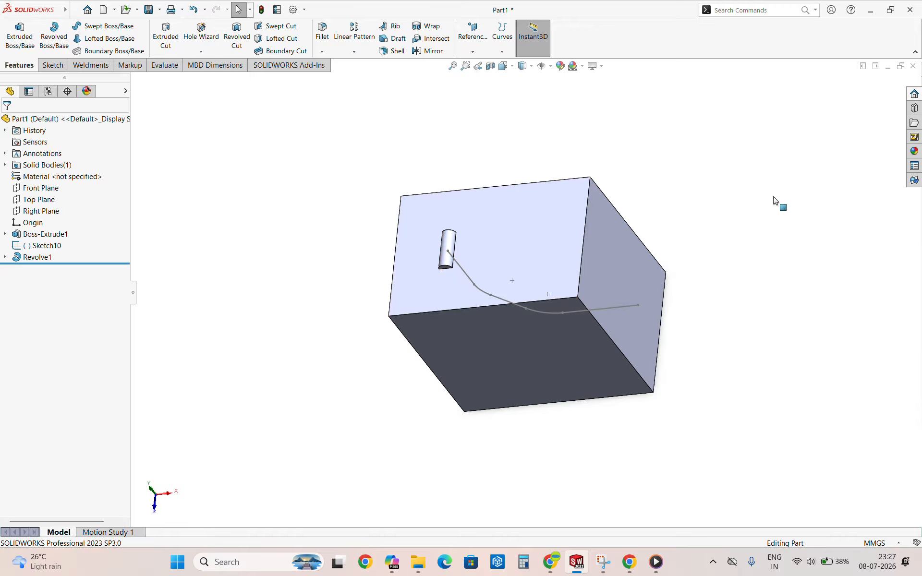
Edit the revolved cylinder and turn off Merge result so that it is a separate solid body.
mouse_move(778, 199)
middle_mouse_down()
mouse_move(442, 383)
mouse_move(479, 356)
mouse_move(418, 420)
mouse_move(434, 316)
mouse_move(462, 440)
mouse_move(451, 367)
middle_mouse_up()
scroll(443, 307, "down", 3)
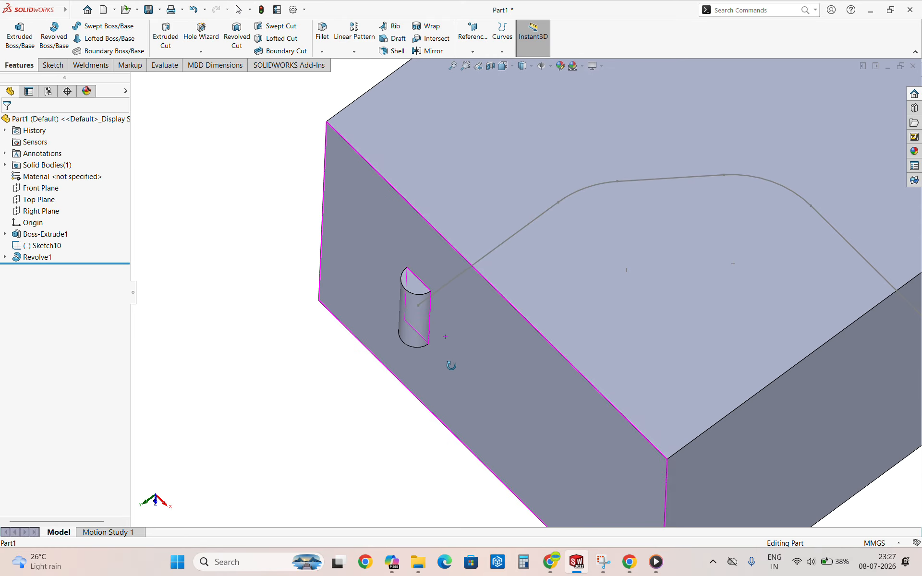
left_click(34, 257)
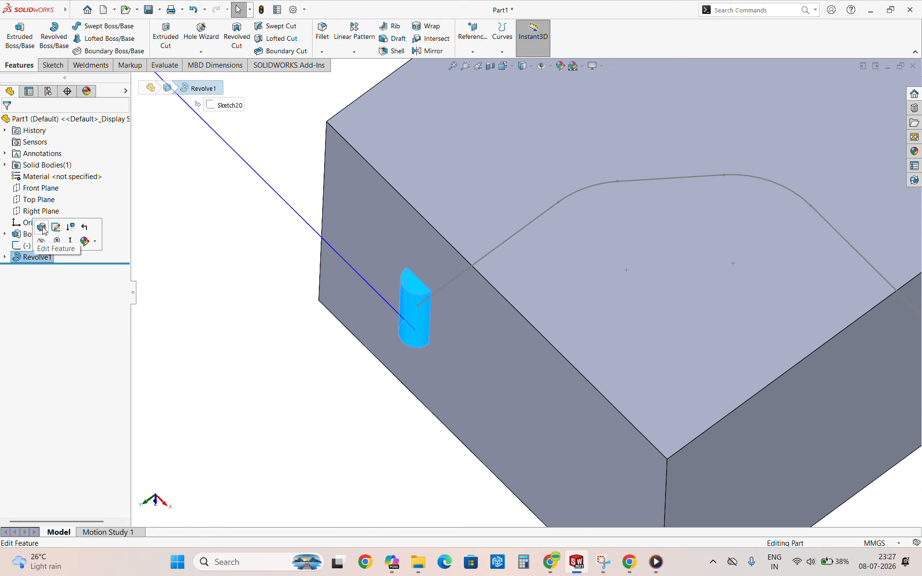
left_click(42, 228)
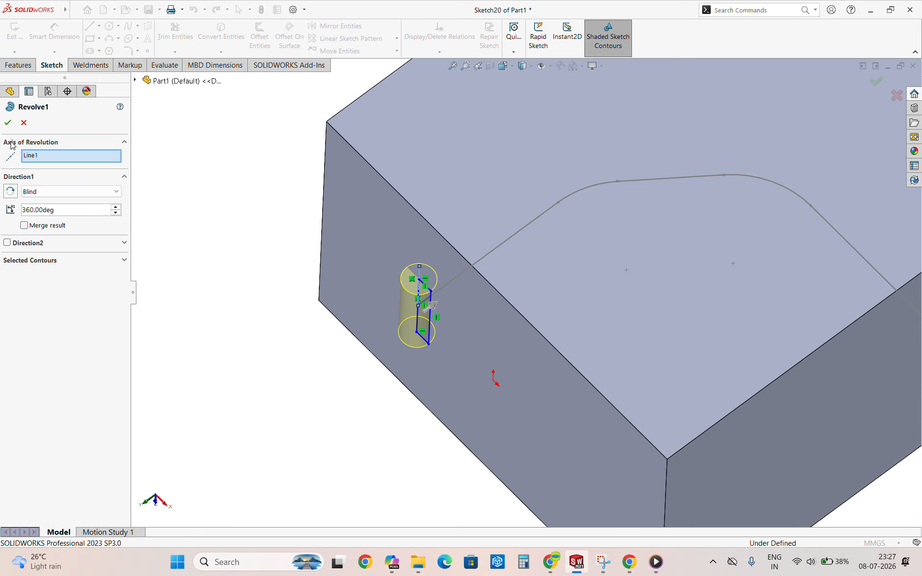
left_click(8, 123)
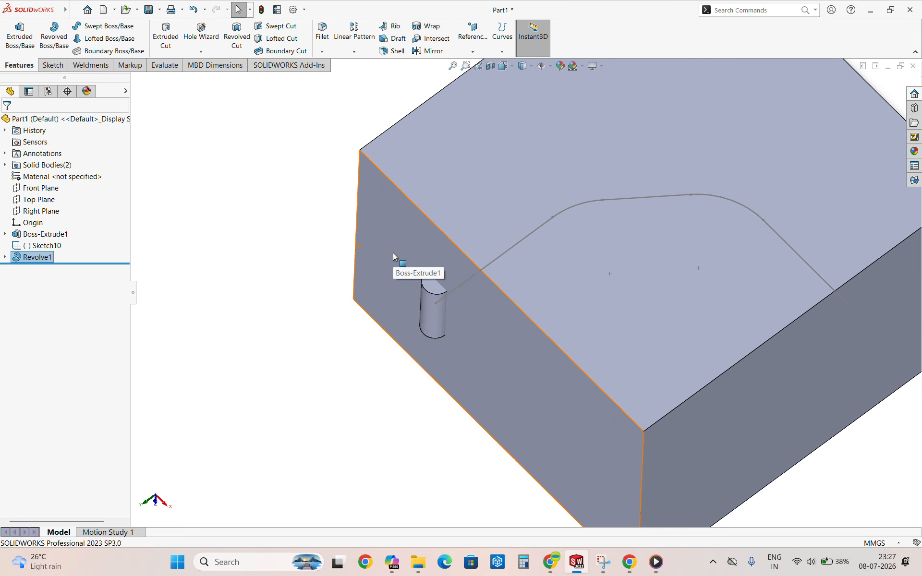
Cut the block with a Swept Cut, using the revolved cylinder as the solid profile and the filleted sketch as the path.
scroll(392, 253, "up", 2)
scroll(537, 301, "down", 2)
middle_click_drag(537, 301, 517, 288)
scroll(484, 273, "up", 2)
left_click(277, 25)
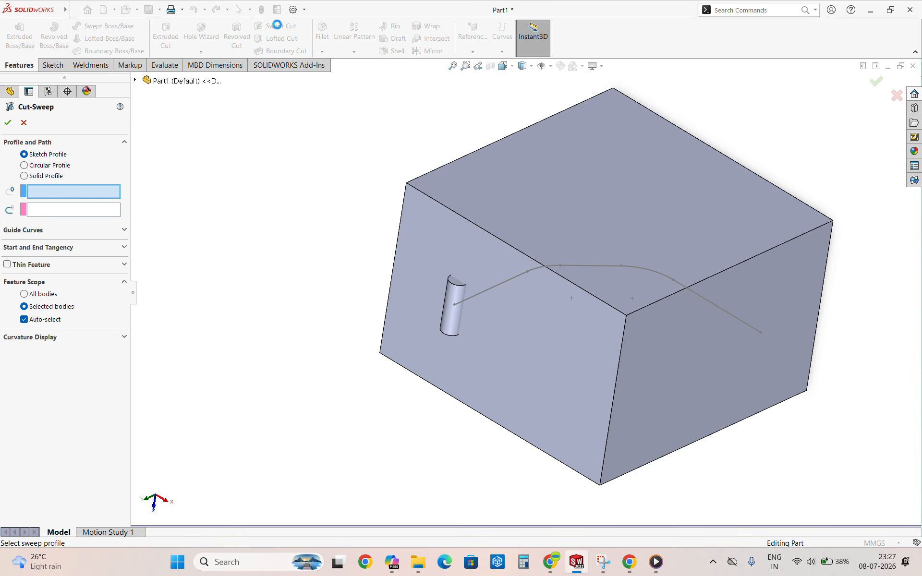
left_click(27, 176)
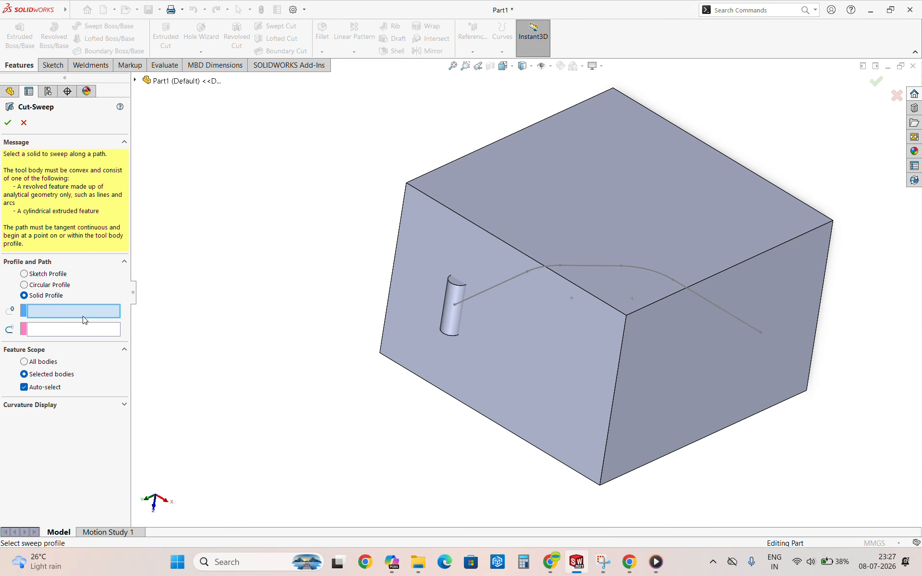
left_click(450, 320)
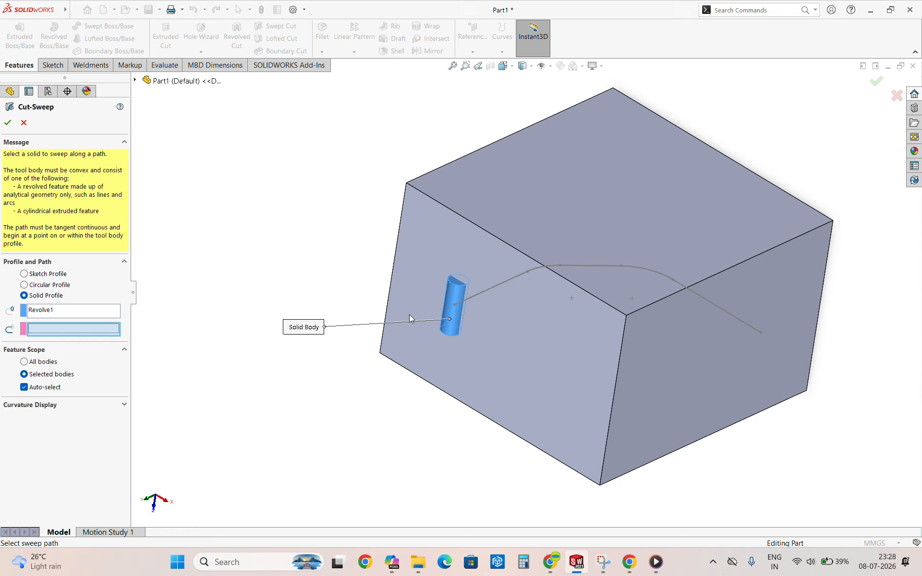
left_click(507, 282)
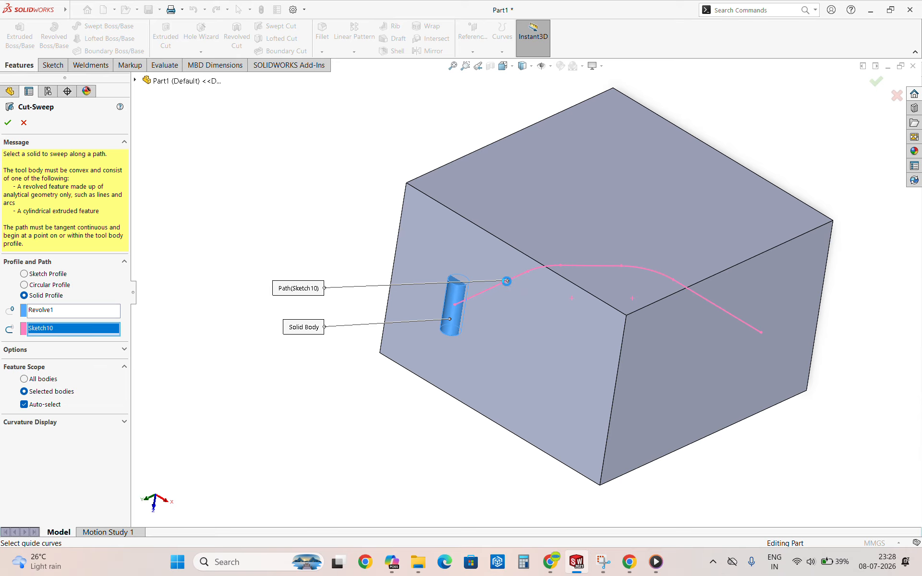
key("Return")
Inspect the swept channel inside the block with a temporary Front Plane section view offset 12 mm, and discard the section.
scroll(507, 281, "up", 3)
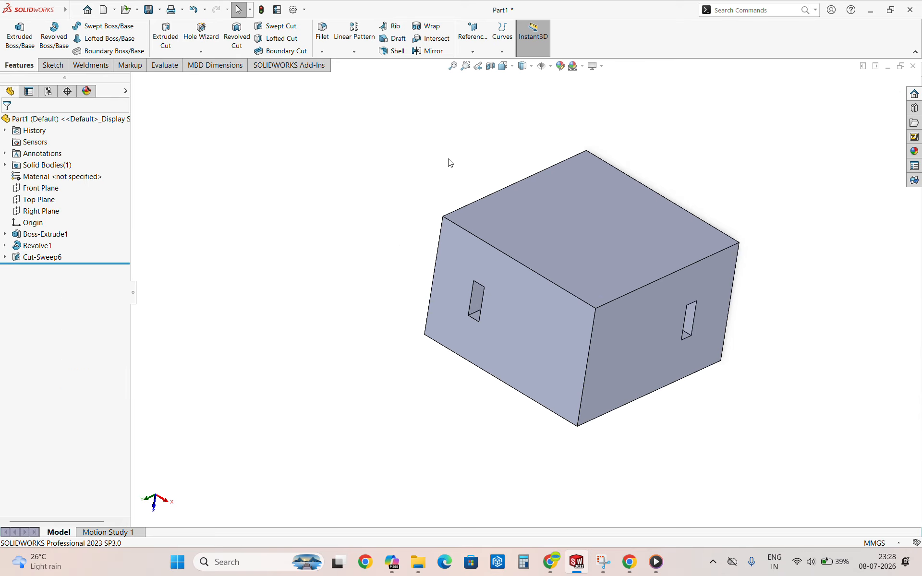
left_click(523, 66)
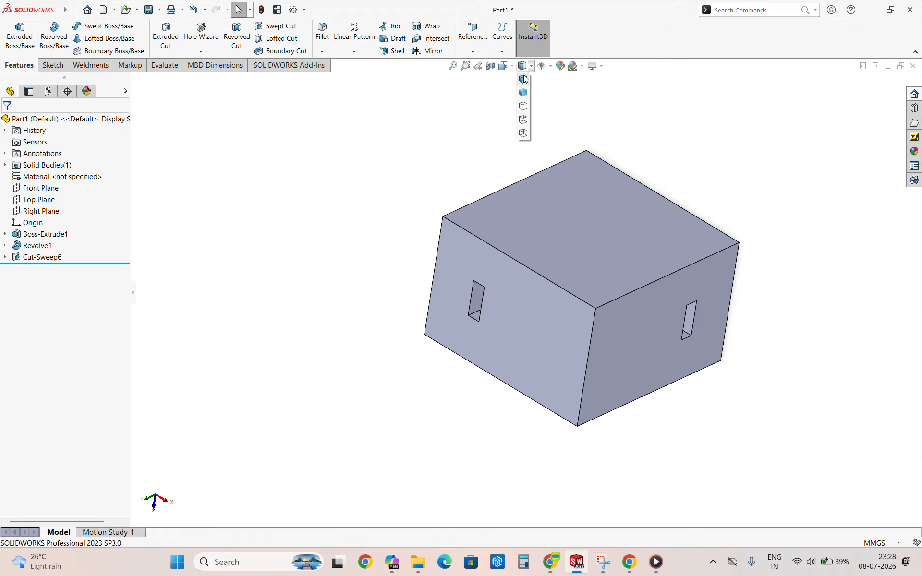
left_click(502, 66)
left_click(490, 66)
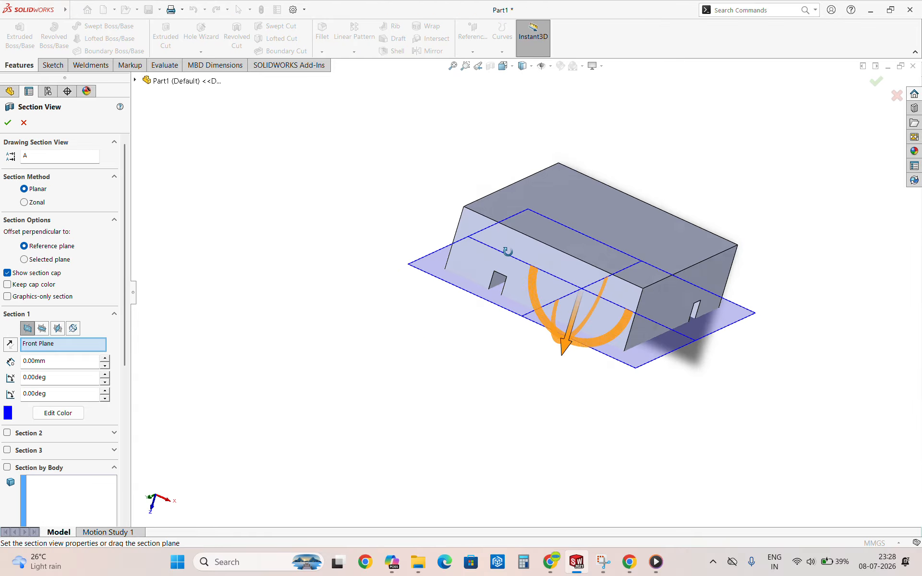
middle_click_drag(507, 251, 539, 367)
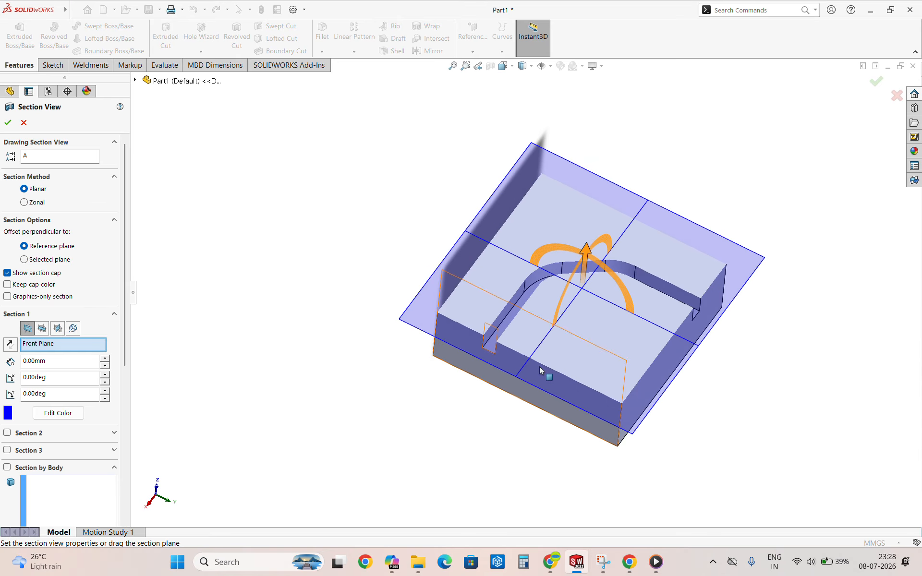
mouse_move(584, 246)
left_mouse_down()
mouse_move(592, 213)
mouse_move(592, 246)
left_mouse_up()
middle_click_drag(615, 283, 435, 312)
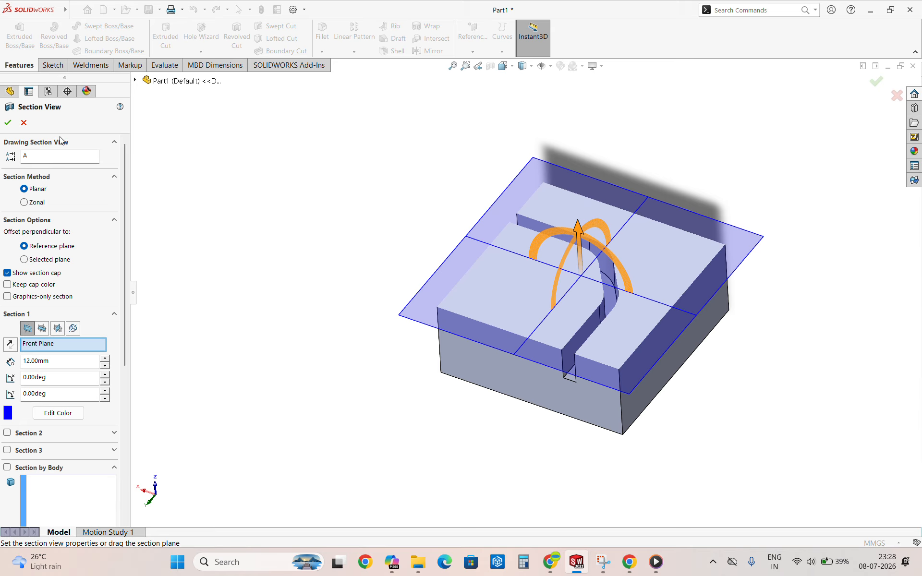
left_click(24, 122)
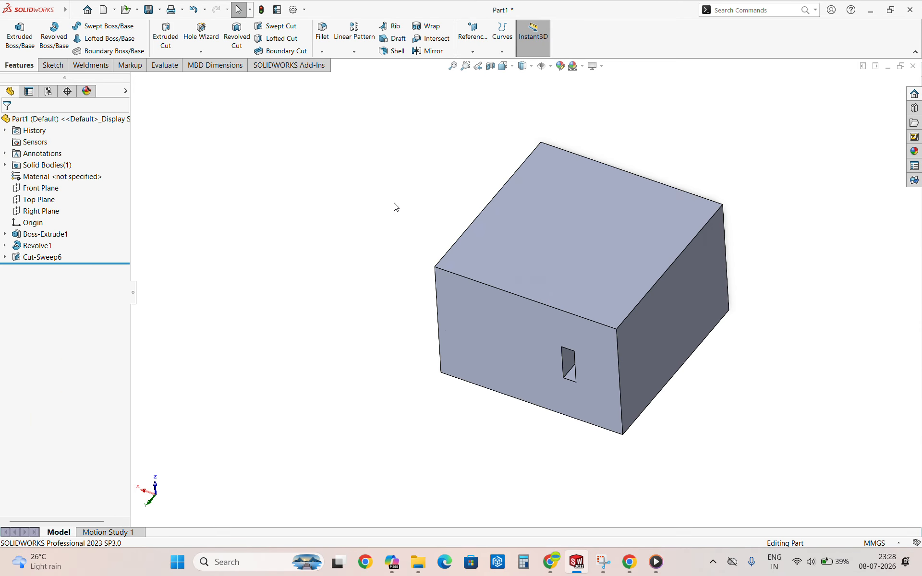
Review the Guide Curves and Start and End Tangency options of a new Swept Cut, and cancel it without creating a feature.
middle_click_drag(583, 299, 636, 284)
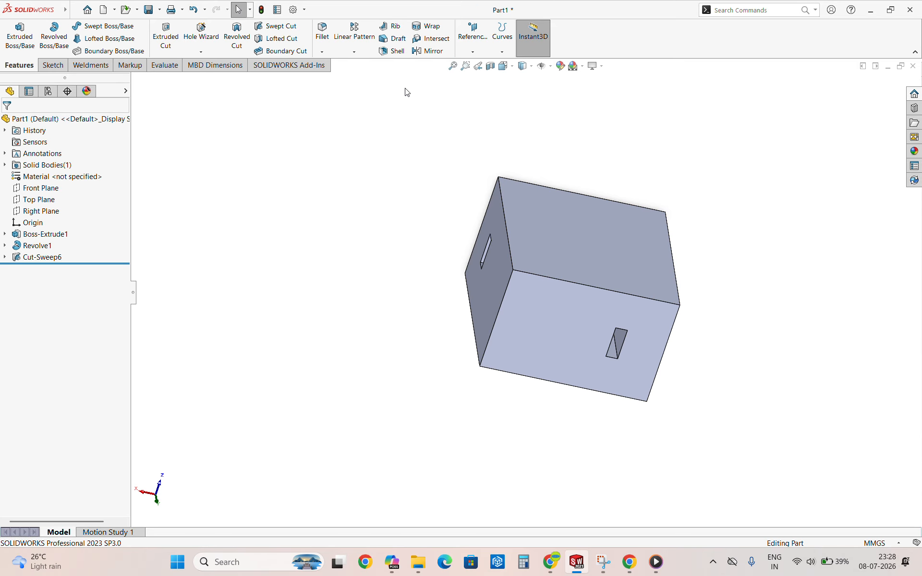
left_click(282, 26)
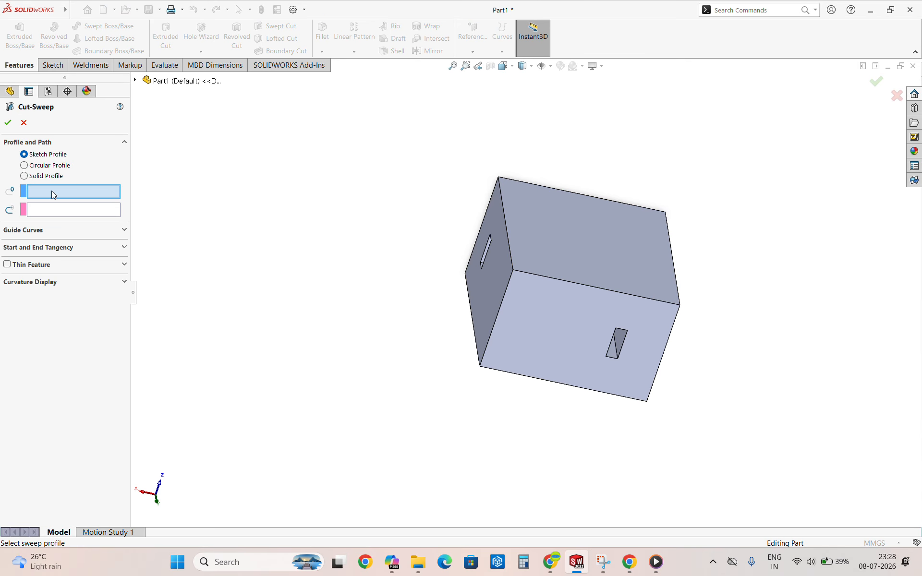
left_click(51, 232)
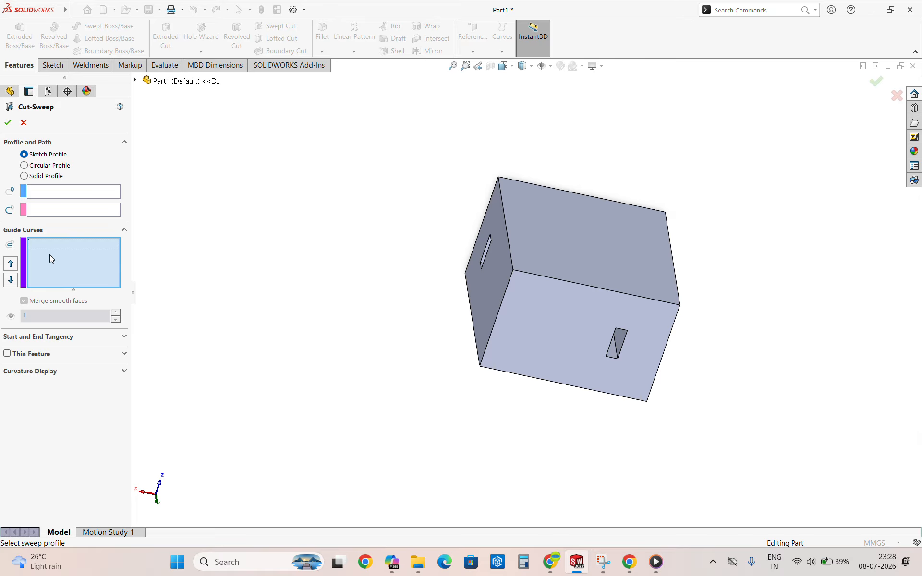
left_click(34, 338)
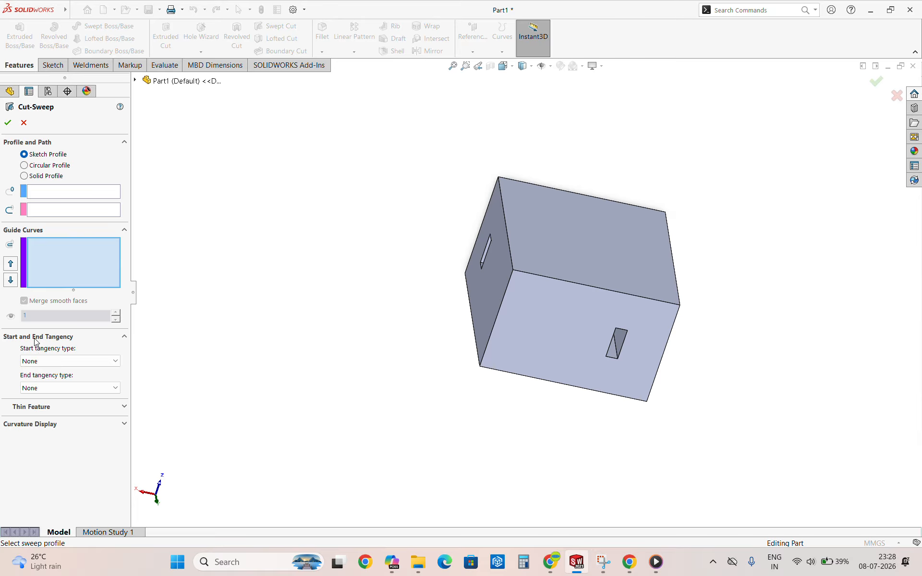
left_click(24, 122)
middle_click_drag(375, 192, 639, 237)
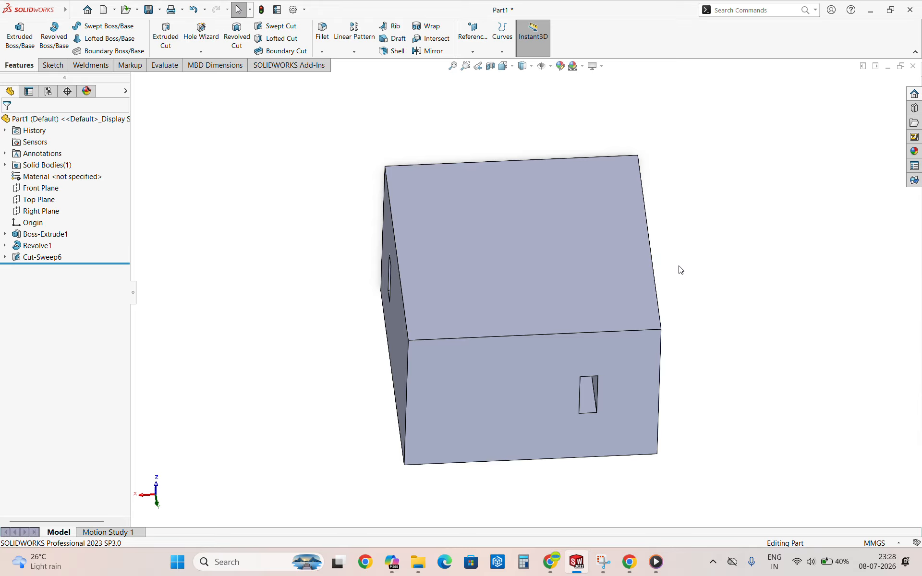
mouse_move(679, 267)
middle_mouse_down()
mouse_move(669, 234)
mouse_move(701, 249)
mouse_move(679, 263)
middle_mouse_up()
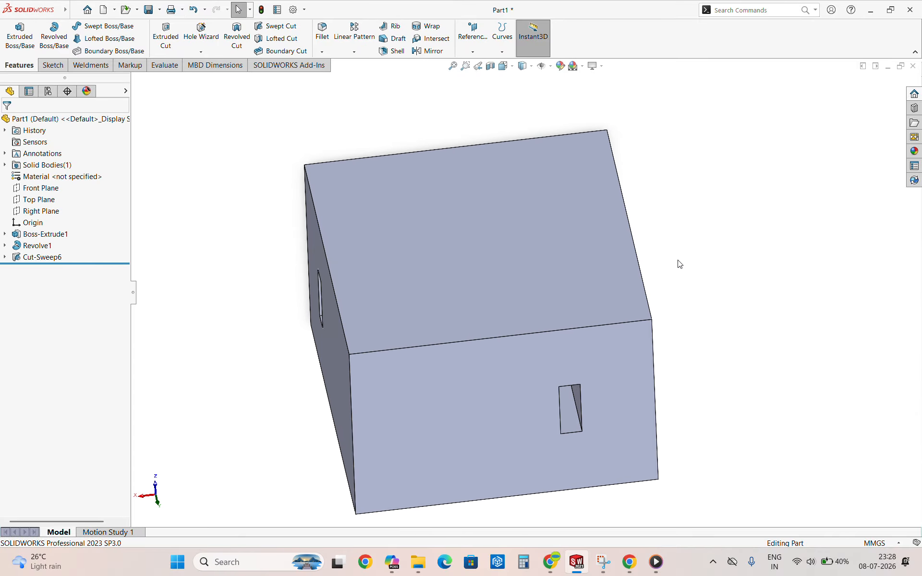